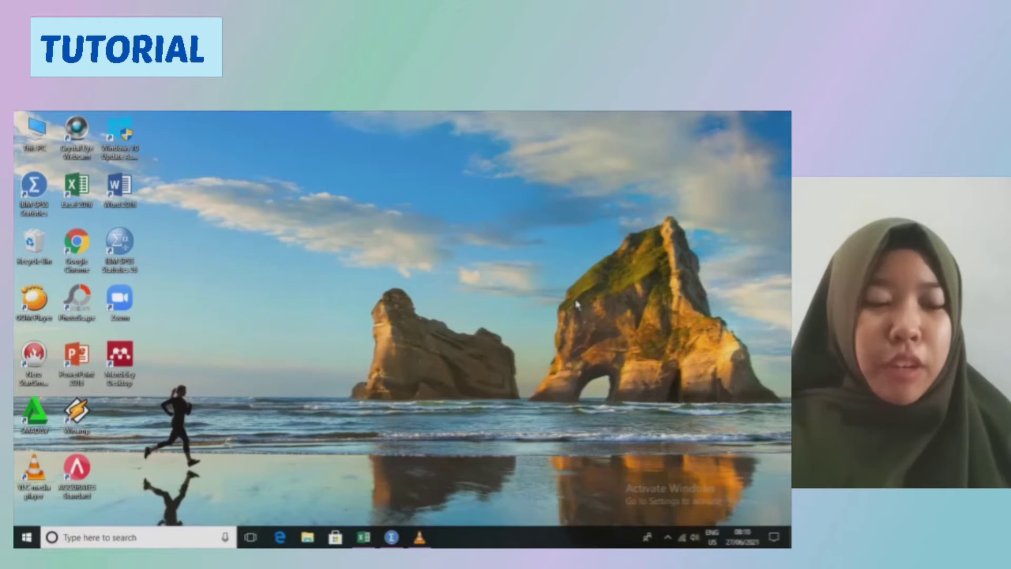
Step: Switch to IBM SPSS Statistics and define five variables named Y, X1, X2, X3 and X4
left_click(390, 537)
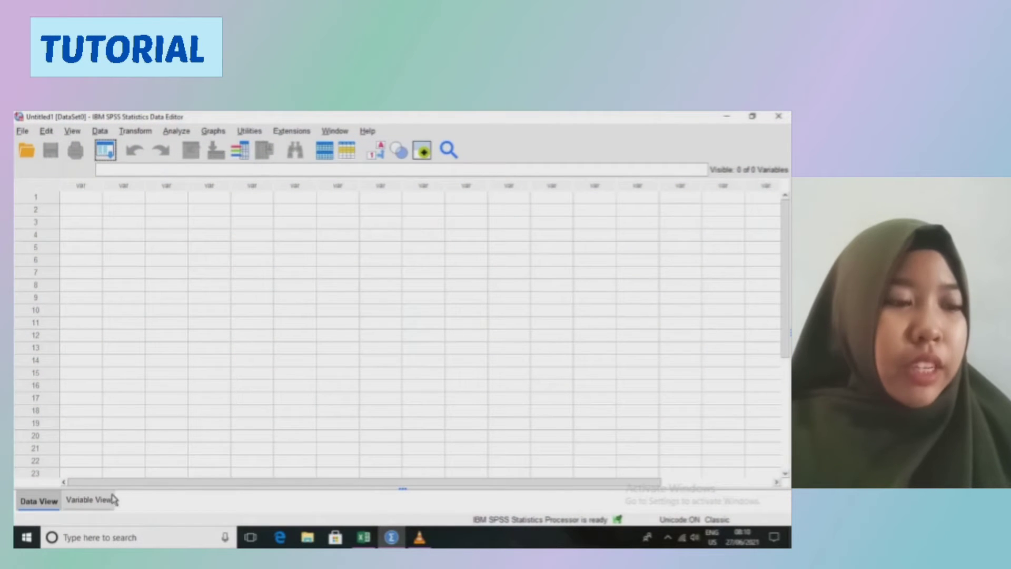
left_click(88, 500)
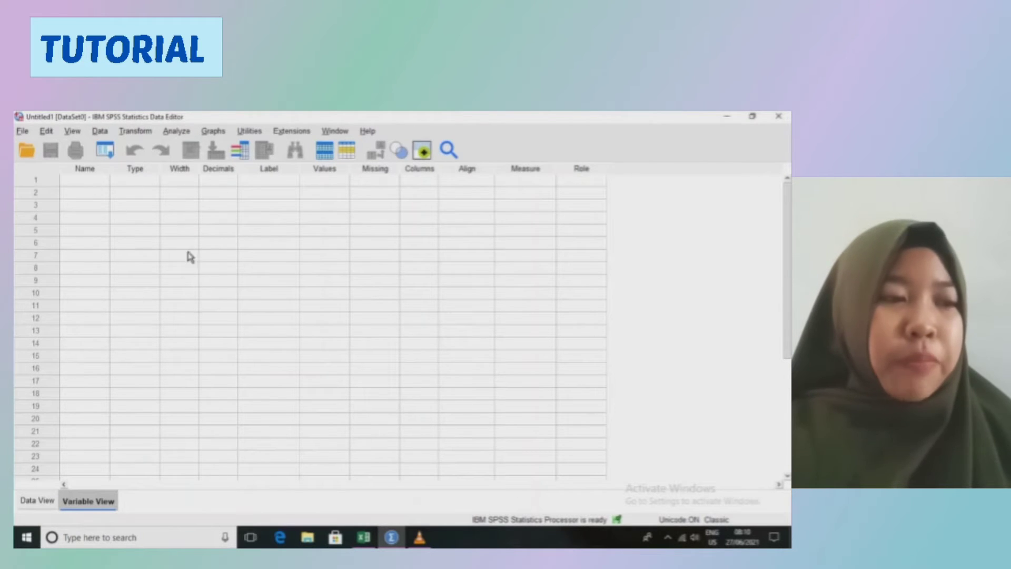
left_click(99, 187)
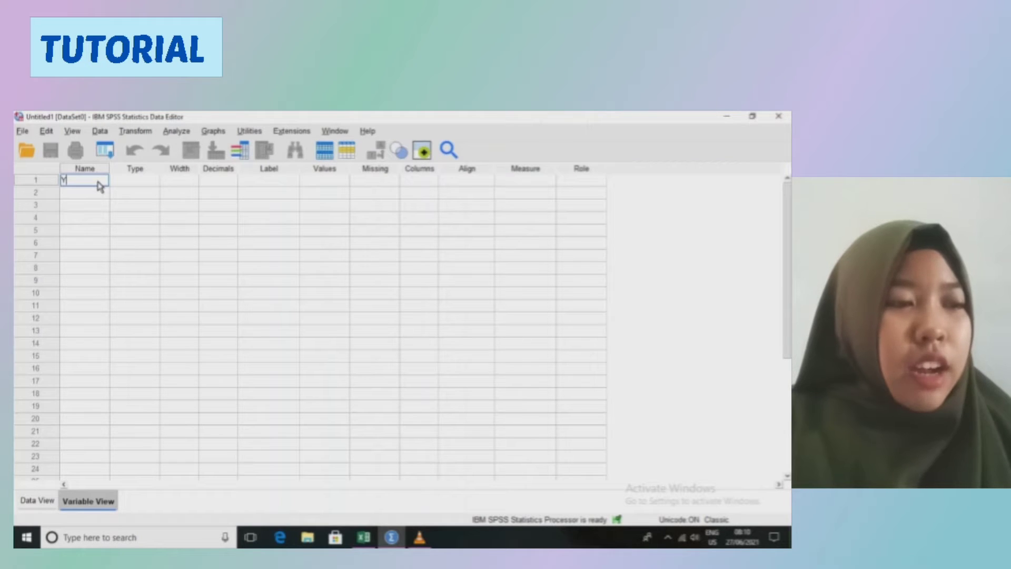
key("Return")
type("X1")
key("Return")
type("X2")
key("Return")
type("X")
key("Return")
type("X4")
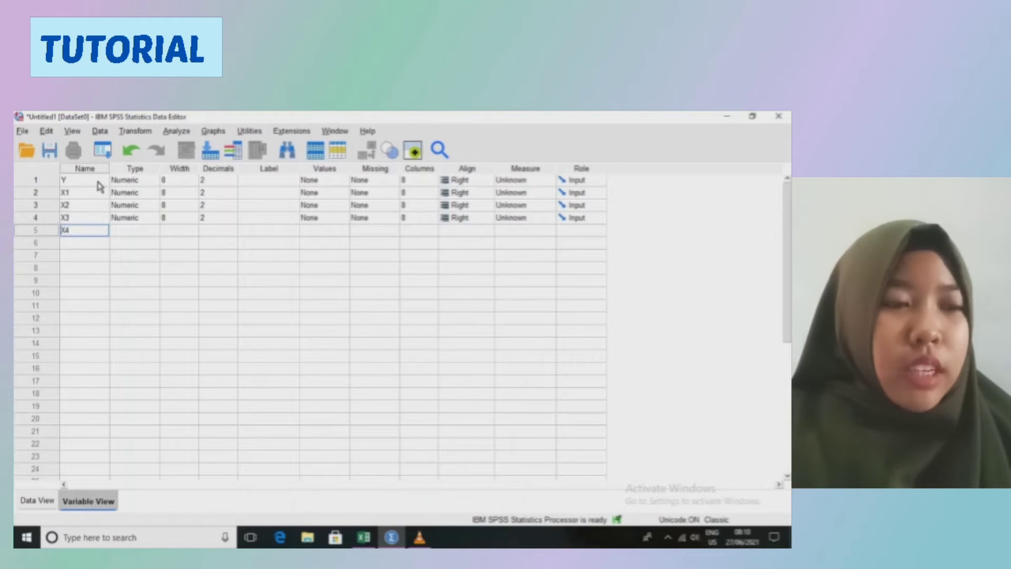
Step: Set the decimals to 0 for all five variables, Y and X1 through X4
left_click(226, 180)
left_click(234, 178)
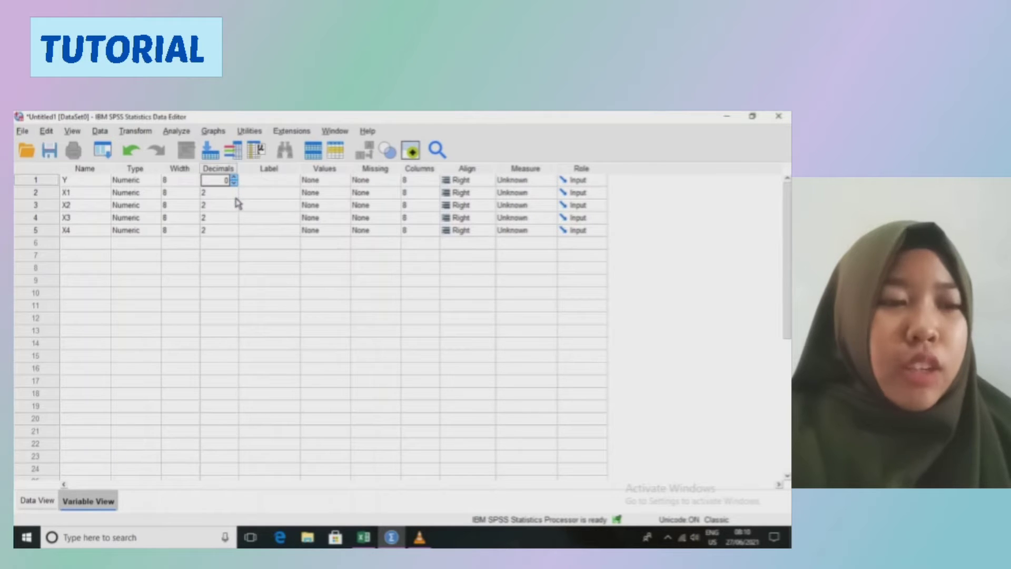
left_click(236, 197)
left_click(234, 196)
left_click(235, 208)
left_click(234, 207)
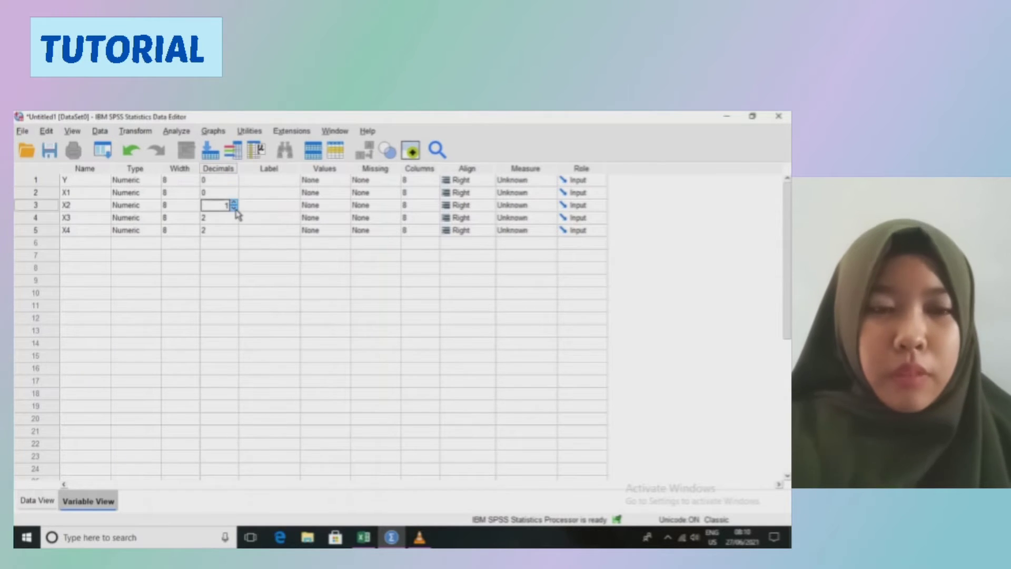
left_click(236, 221)
left_click(234, 220)
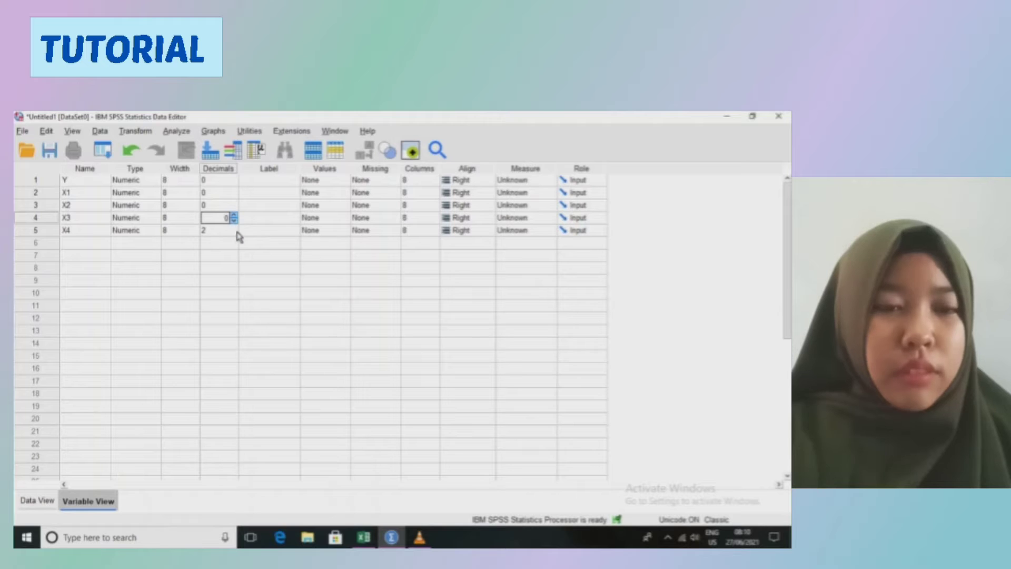
left_click(236, 233)
left_click(234, 233)
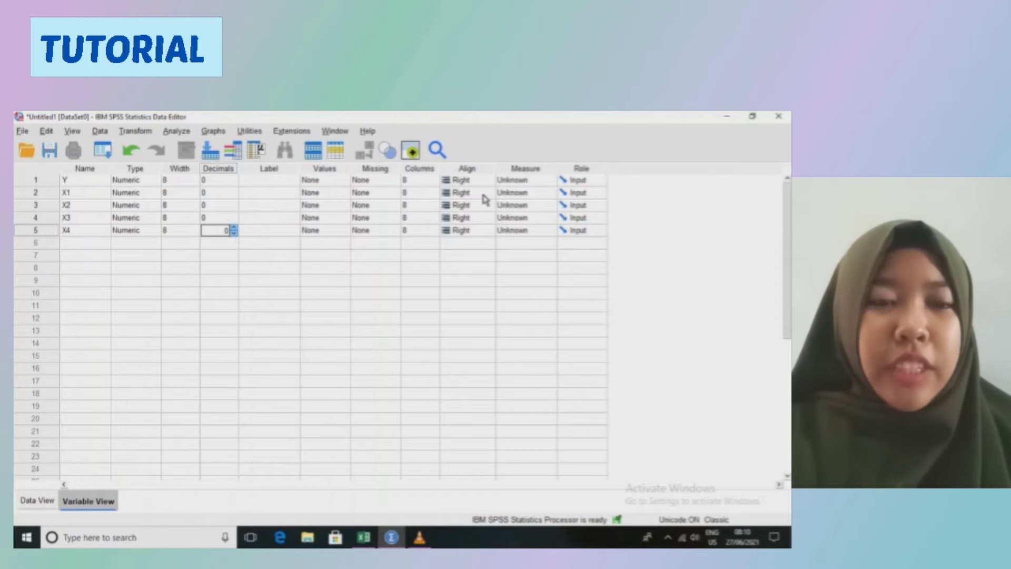
Step: Set the measurement level to Scale for the variables Y, X1, X2, X3 and X4
left_click(555, 182)
left_click(519, 193)
left_click(551, 194)
left_click(520, 205)
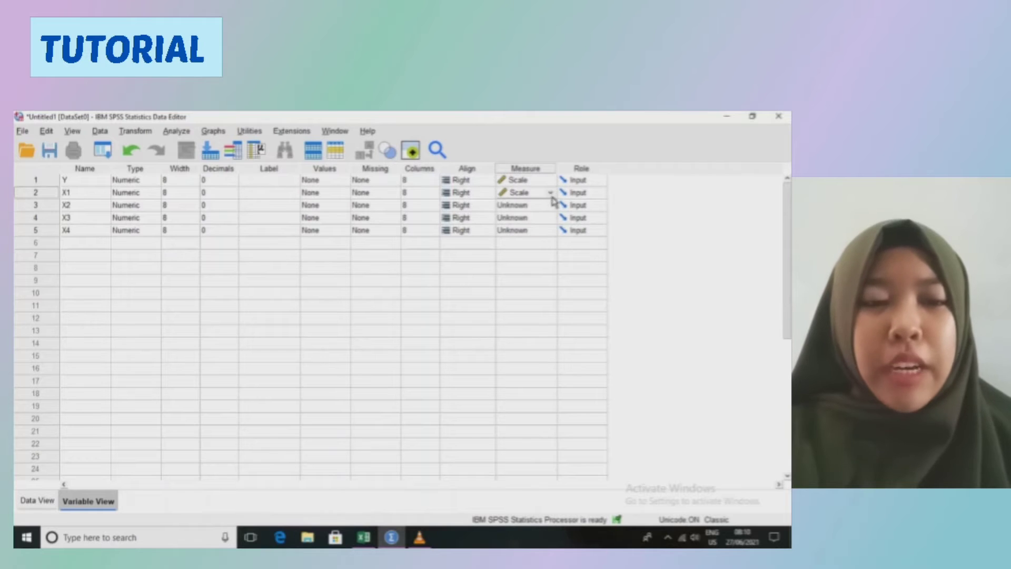
left_click(552, 205)
left_click(553, 218)
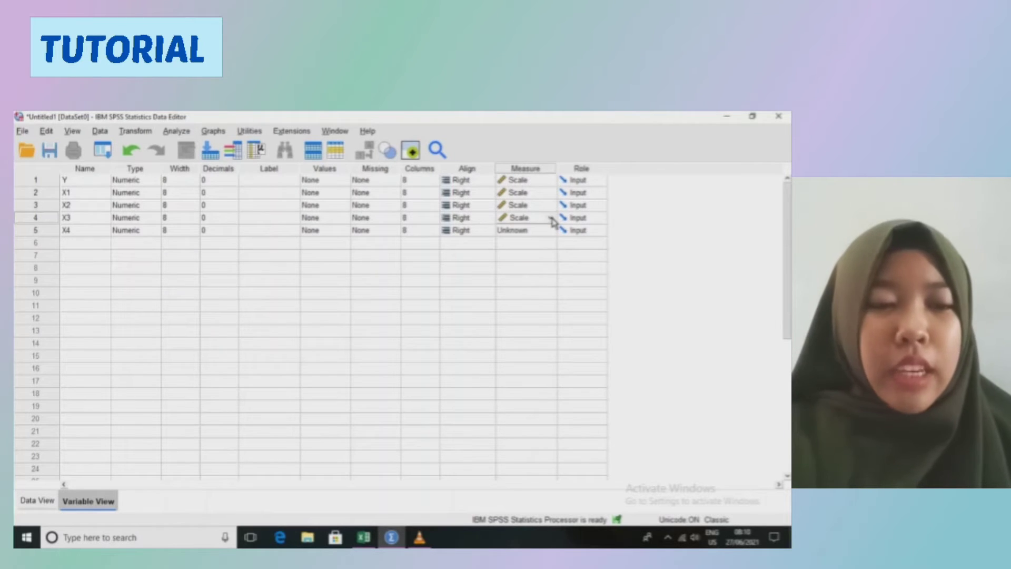
left_click(553, 232)
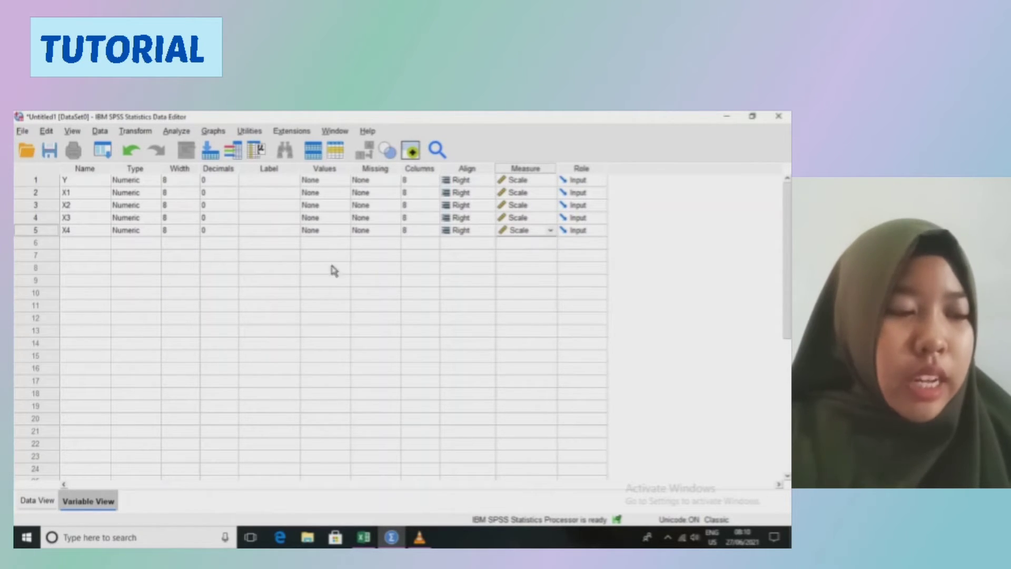
Step: Show the empty data grid, then switch to the Excel workbook and copy the score values in D3:H102 of Sheet2
left_click(37, 500)
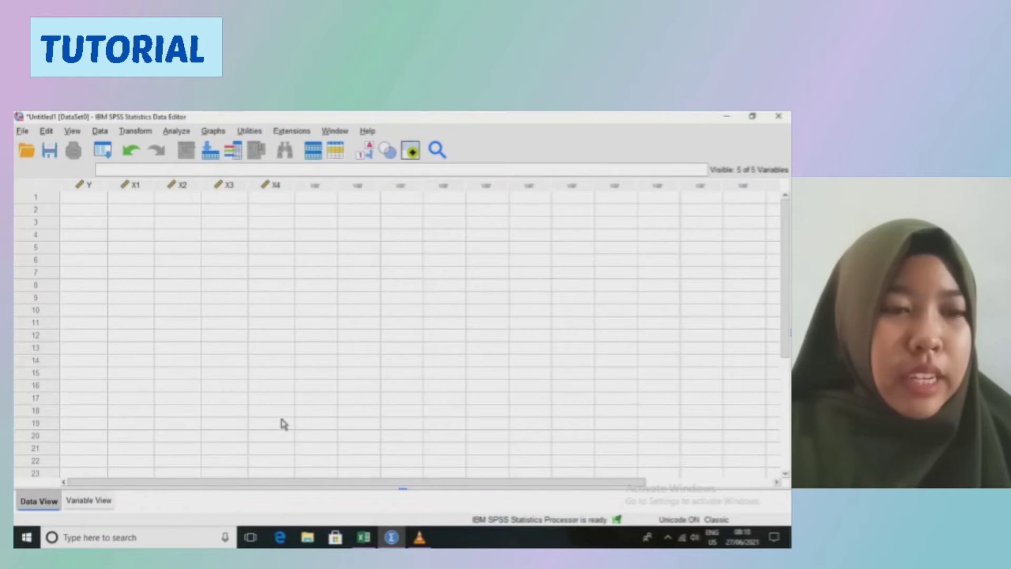
left_click(363, 537)
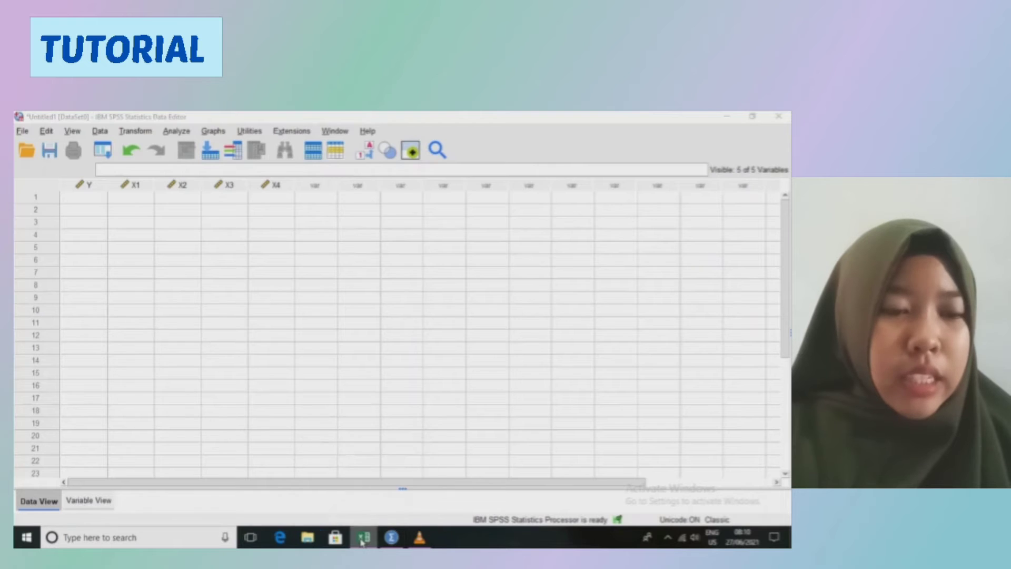
left_click(342, 392)
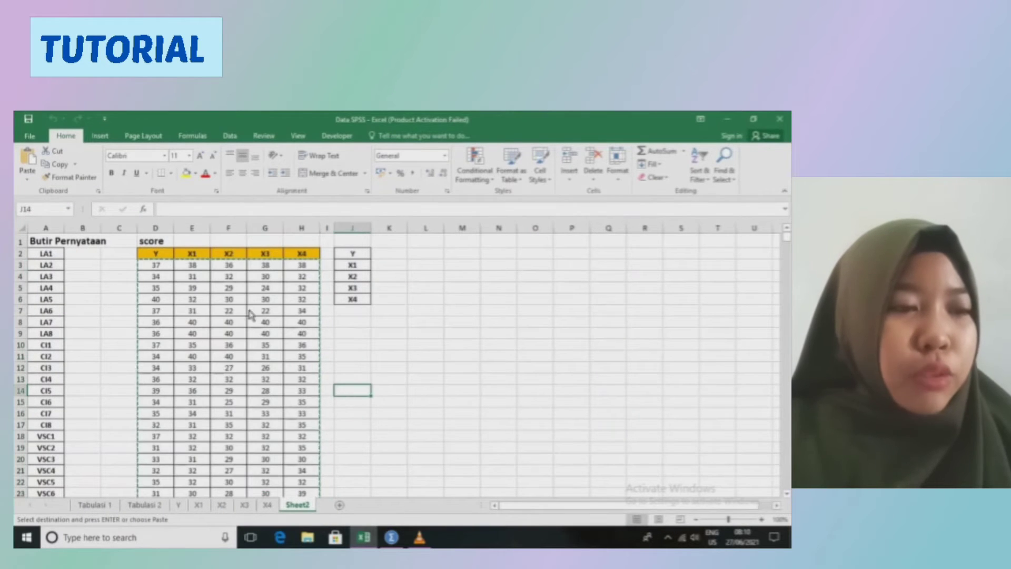
key("F2")
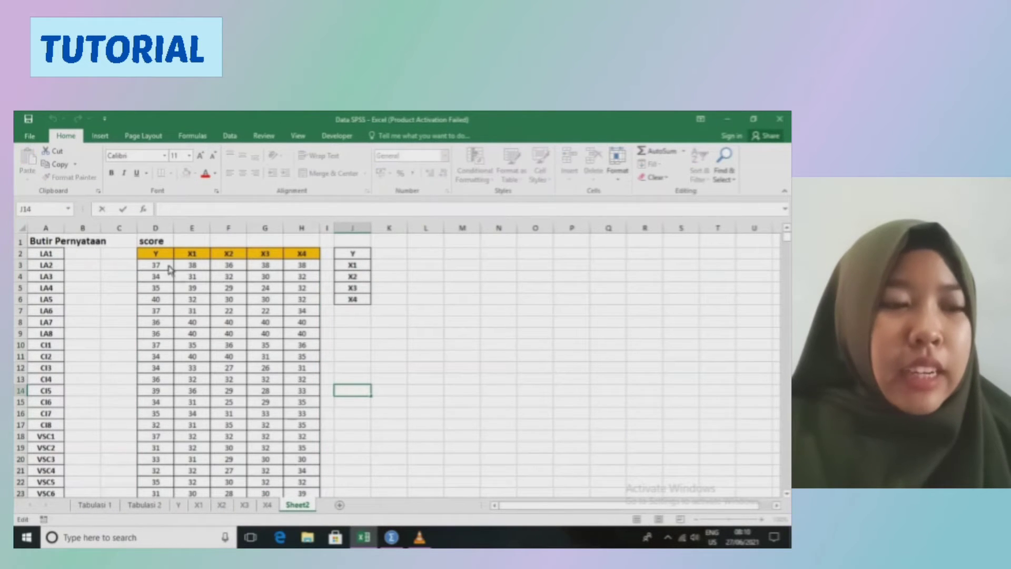
left_click_drag(162, 270, 315, 463)
right_click(314, 462)
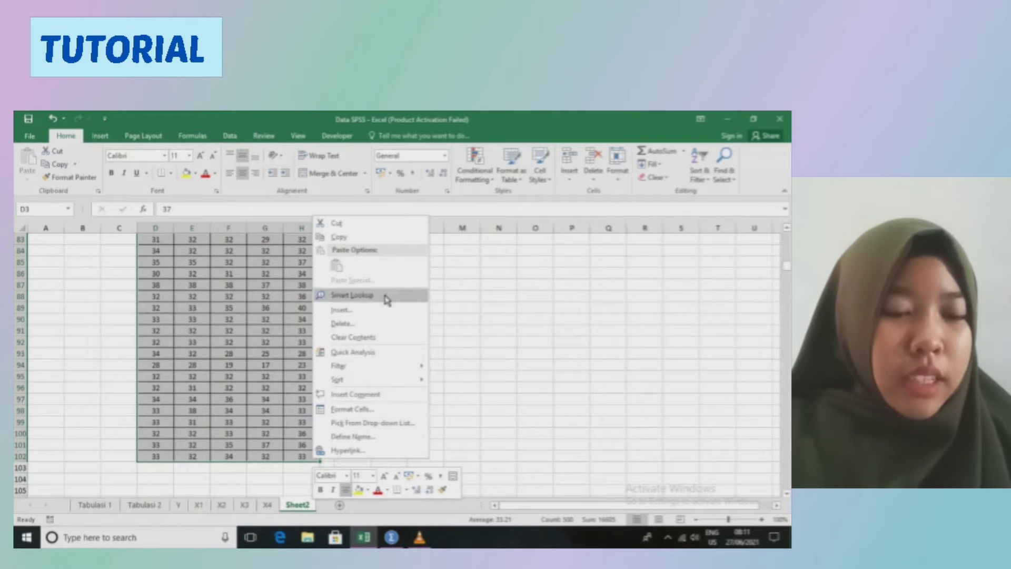
left_click(389, 238)
scroll(390, 368, "up", 20)
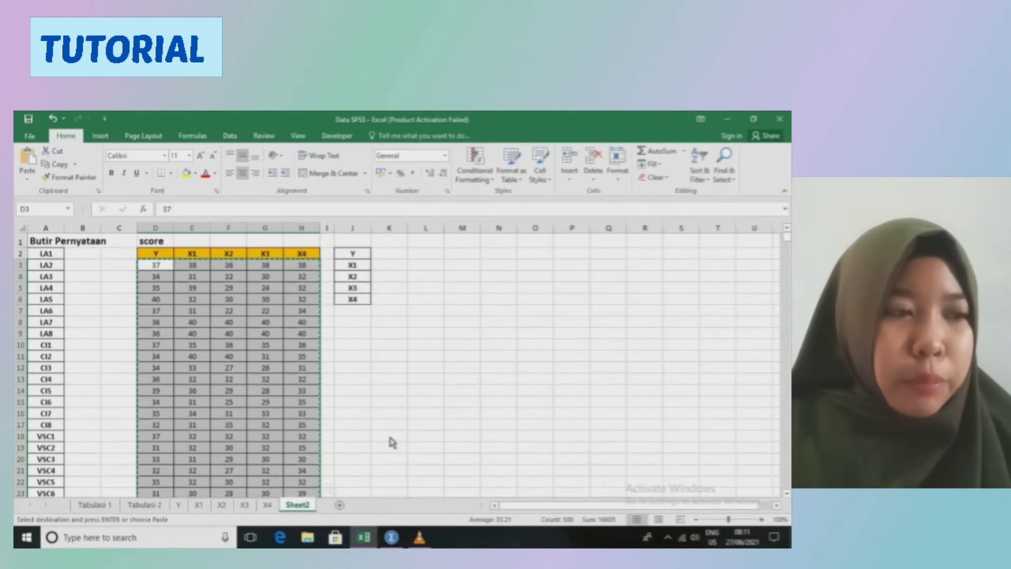
Step: Return to SPSS and paste the copied scores into the data grid, starting at row 1 of variable Y
left_click(391, 537)
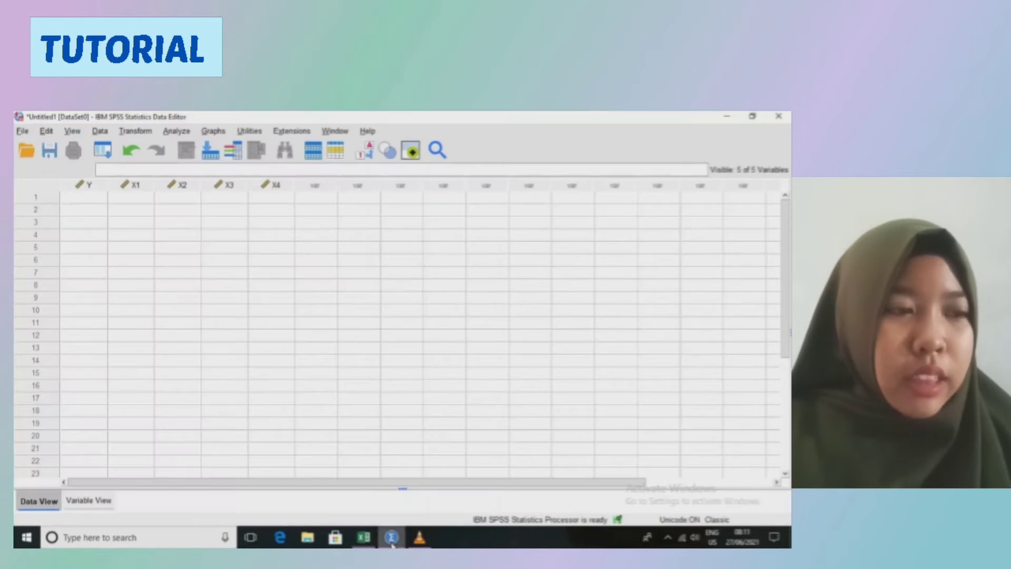
left_click(96, 203)
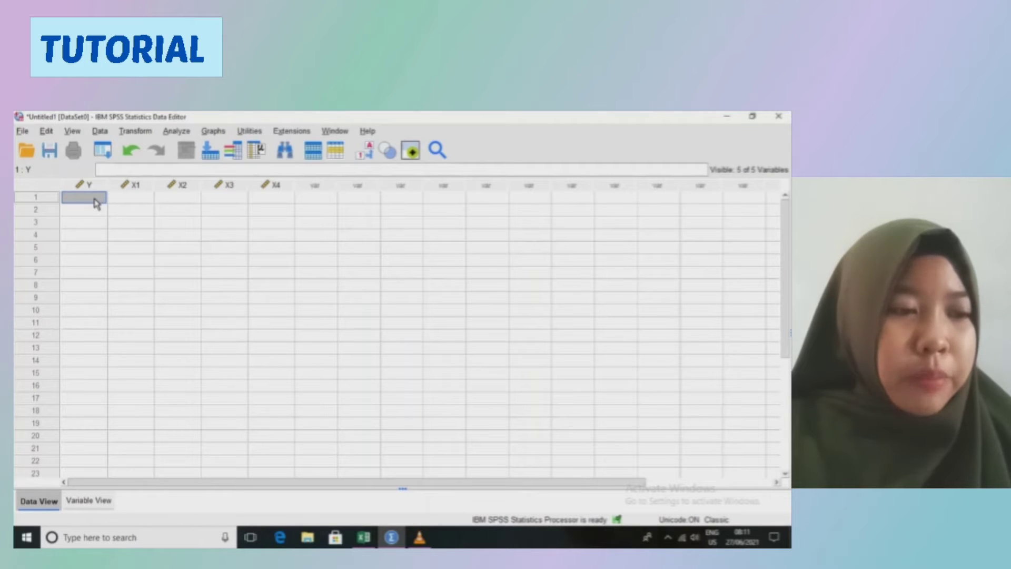
right_click(97, 204)
left_click(141, 273)
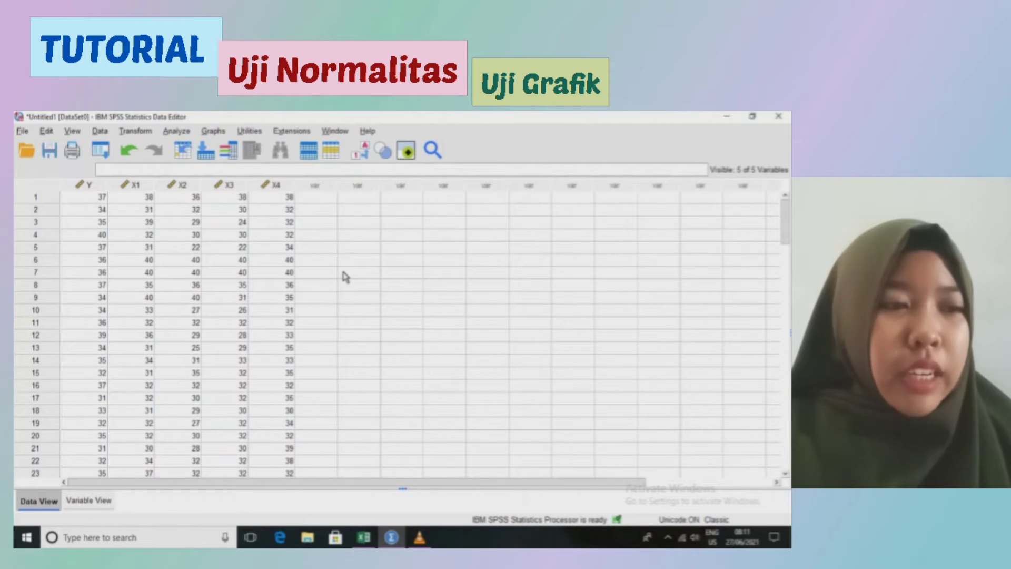
Step: Start a linear regression analysis with Y as the dependent variable
left_click(178, 132)
mouse_move(240, 312)
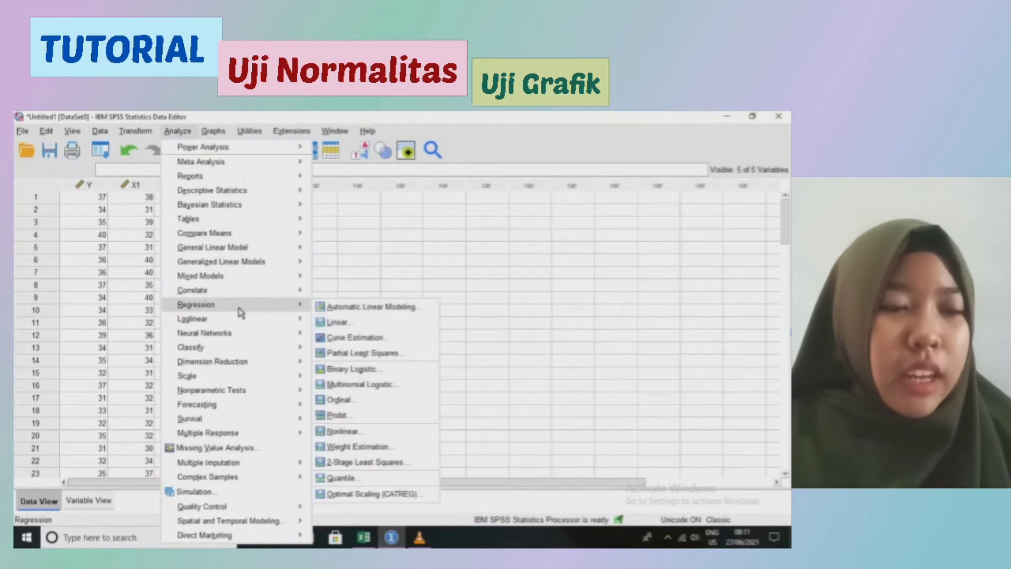
left_click(337, 322)
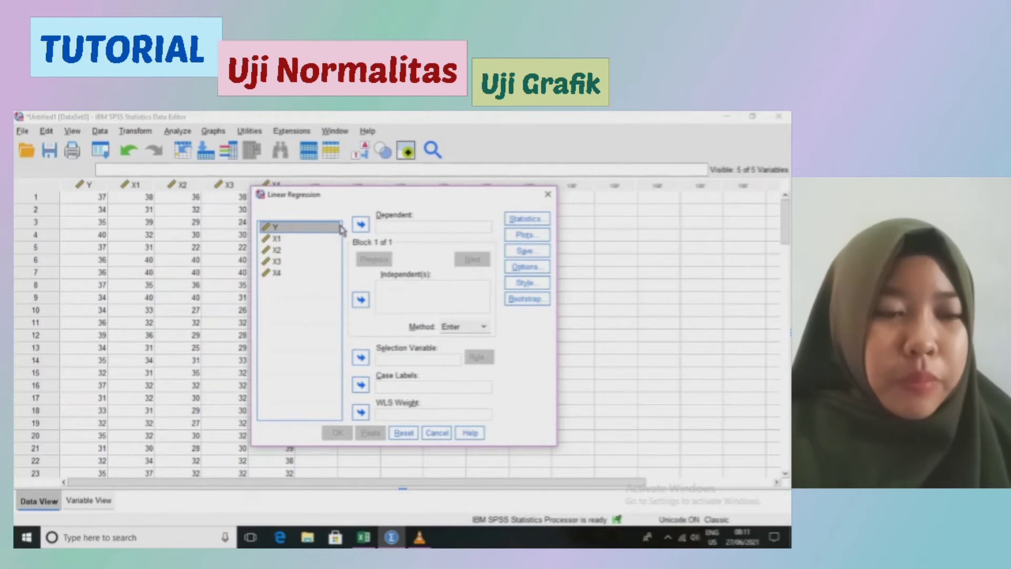
left_click(360, 225)
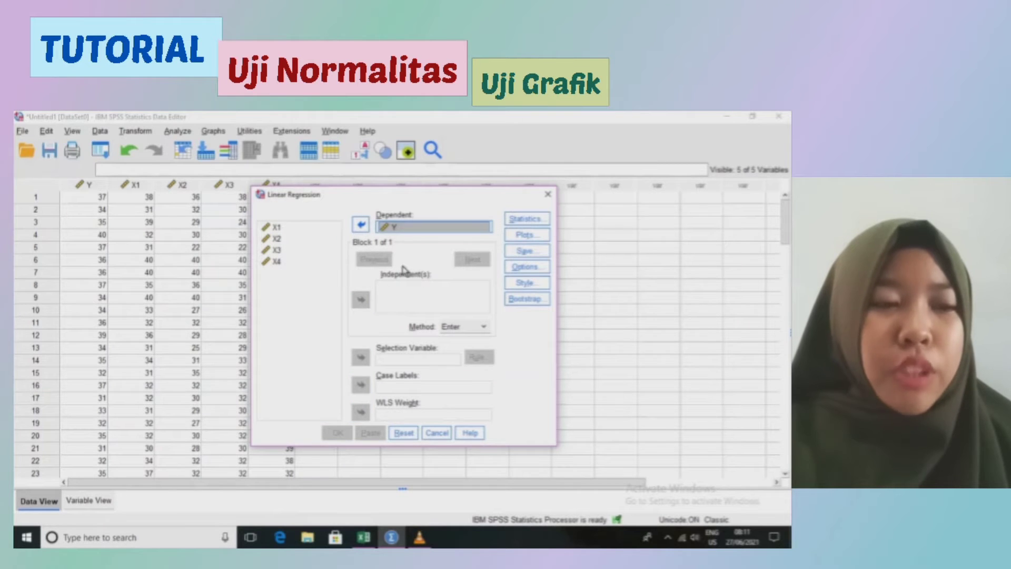
Step: Add X1, X2, X3 and X4 as the independent variables of the linear regression
left_click(316, 228)
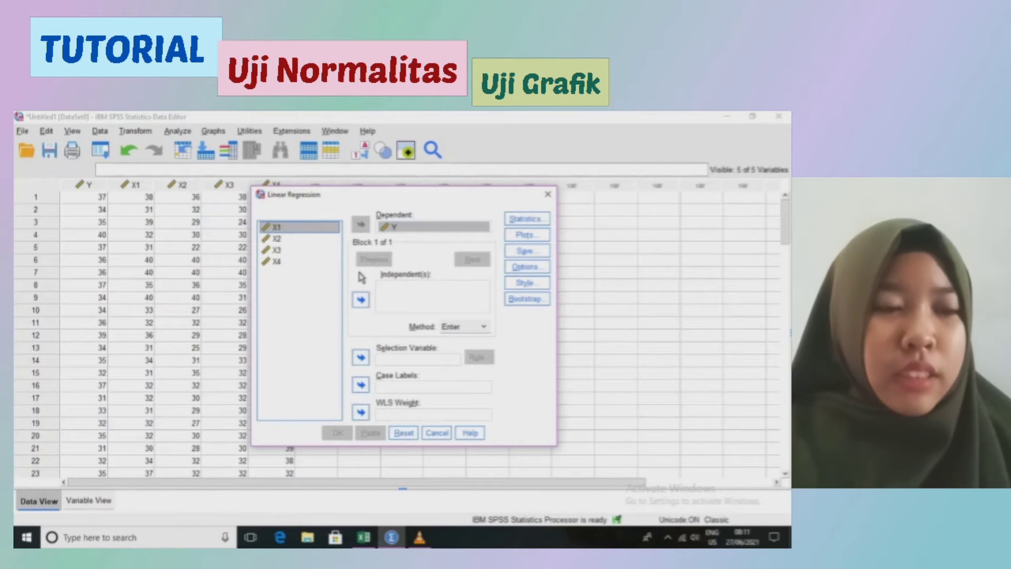
left_click(361, 299)
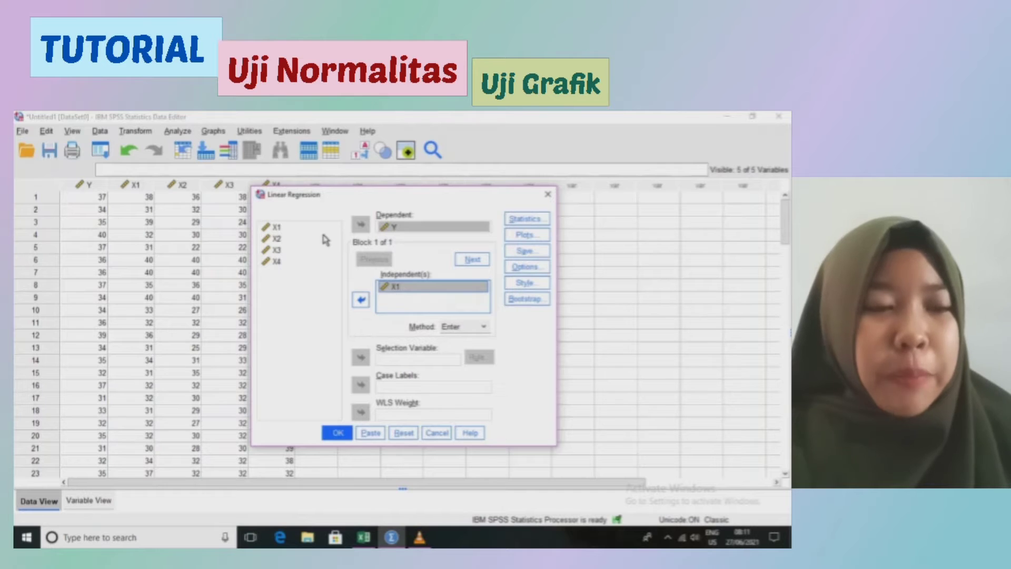
left_click(325, 238)
left_click(360, 300)
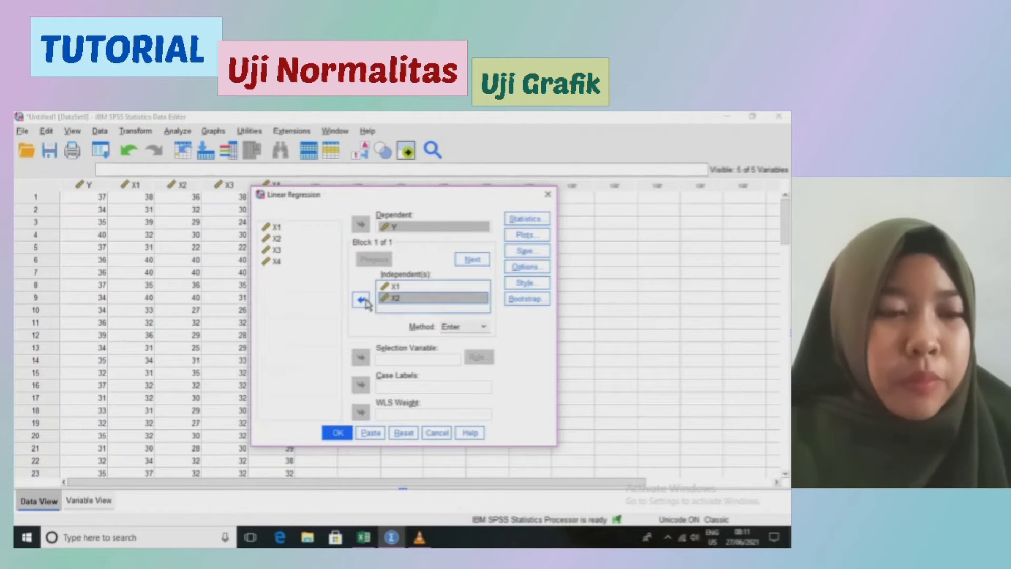
left_click(320, 249)
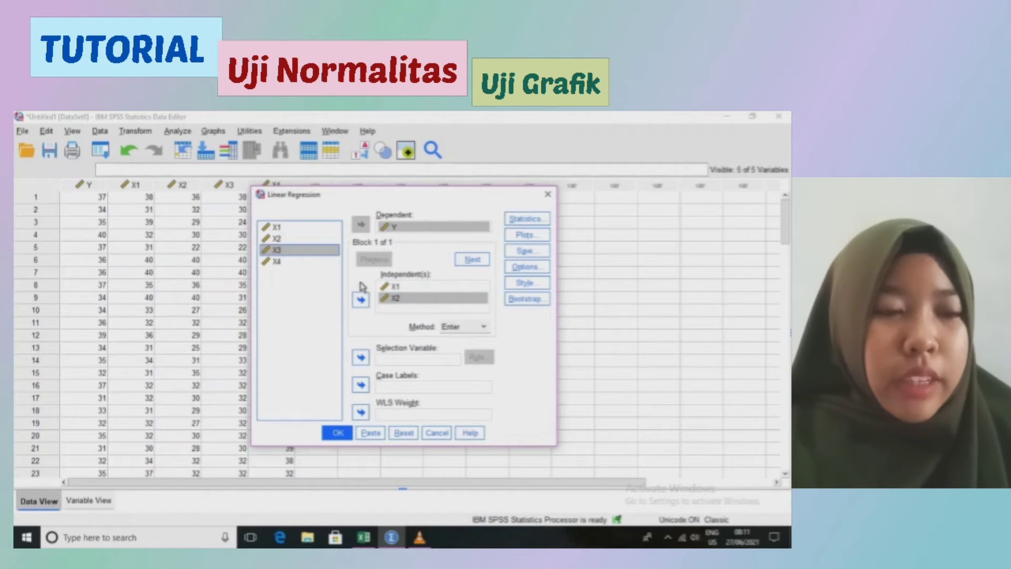
left_click(364, 301)
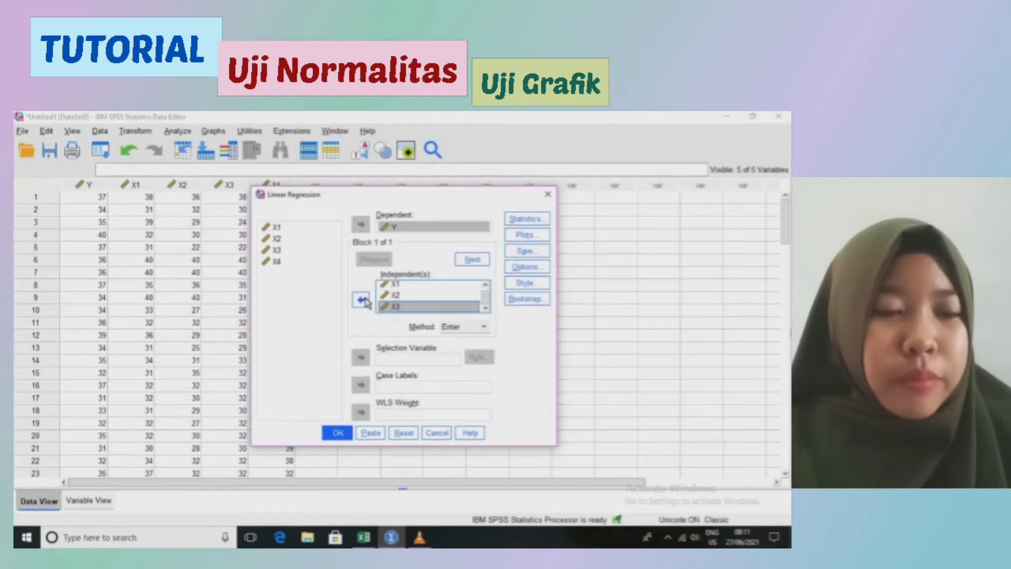
left_click(331, 262)
left_click(361, 301)
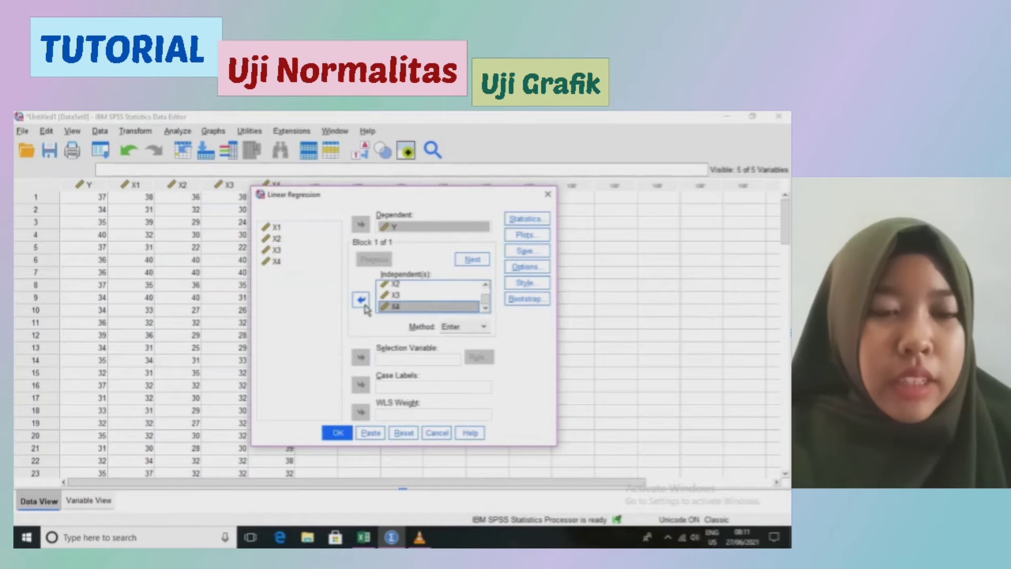
left_click_drag(487, 304, 488, 293)
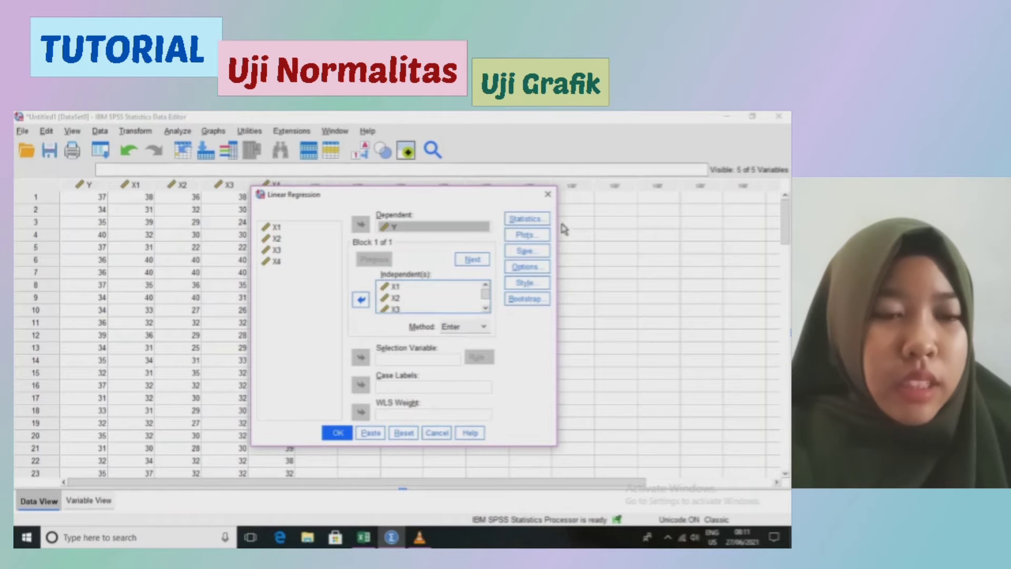
Step: Define the regression's residual scatterplot with *SRESID on the Y axis and *ZPRED on the X axis
left_click(545, 238)
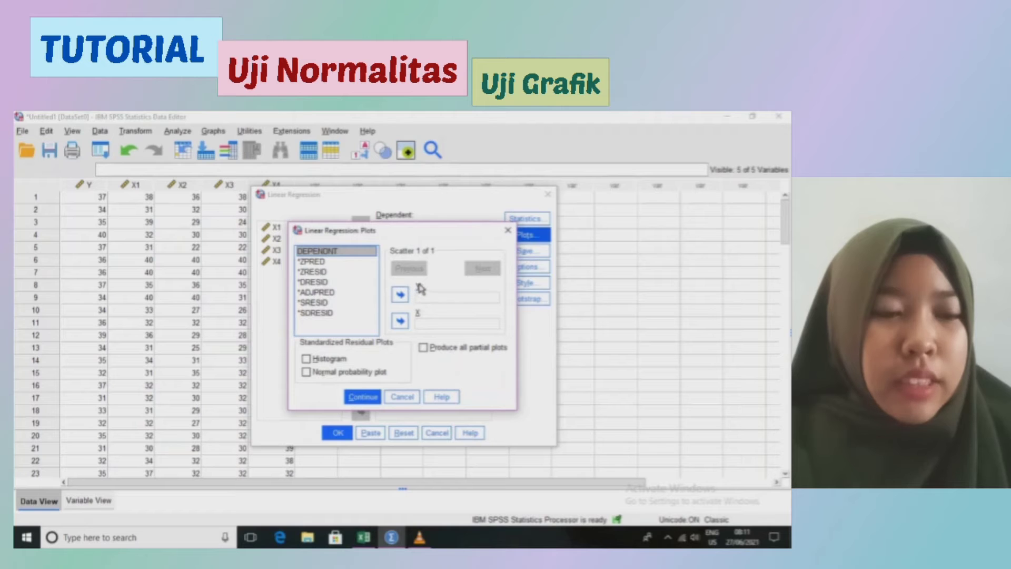
left_click(362, 303)
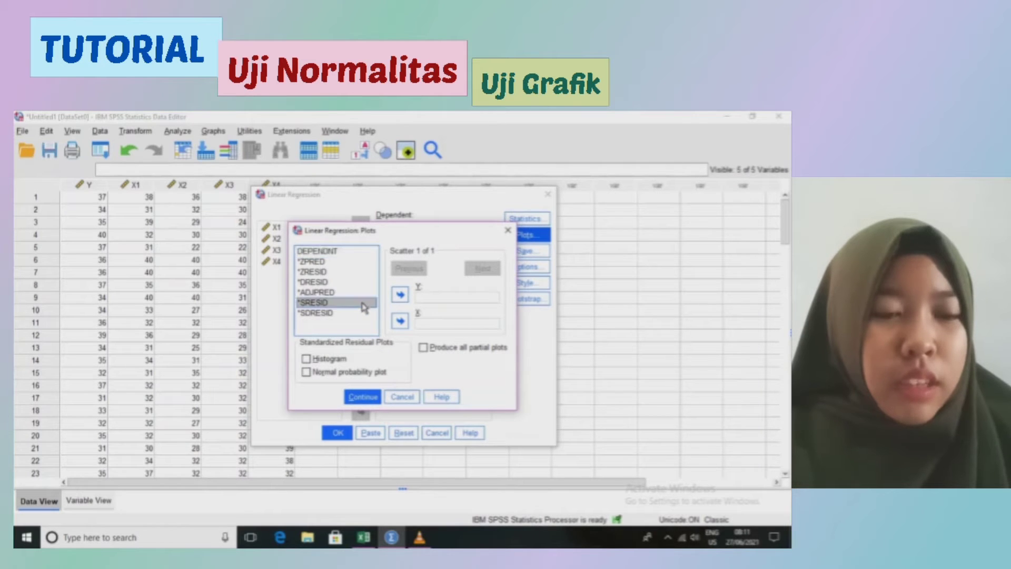
left_click(401, 295)
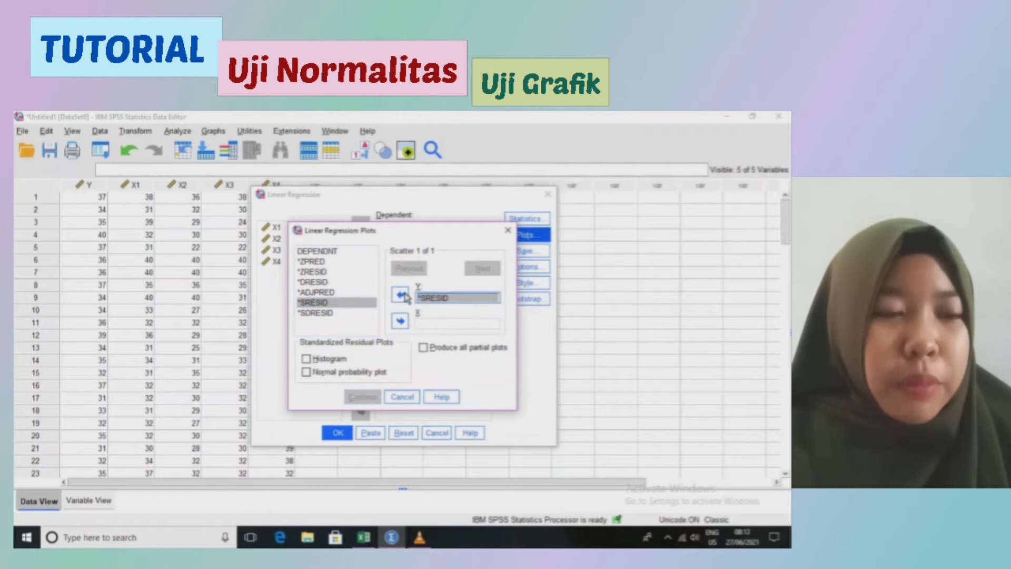
left_click(343, 263)
left_click(400, 321)
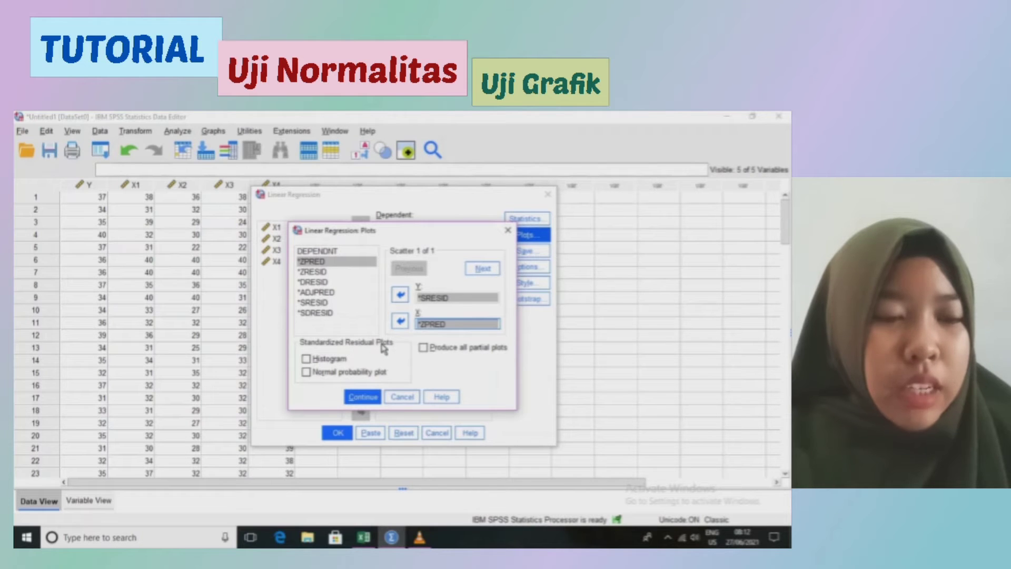
Step: Include the histogram and normal probability plot of the standardized residuals, and run the linear regression
left_click(306, 359)
left_click(306, 373)
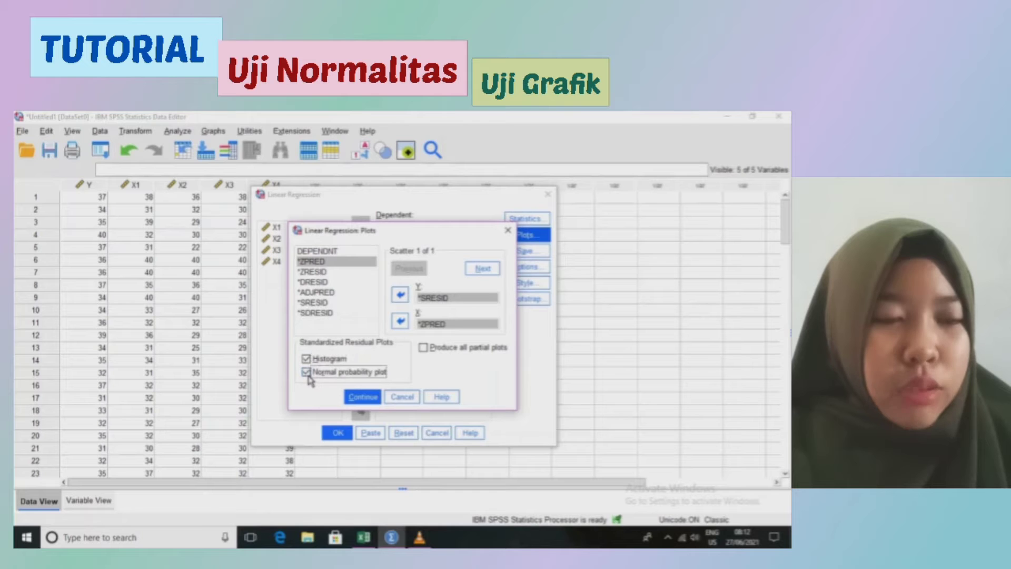
left_click(353, 398)
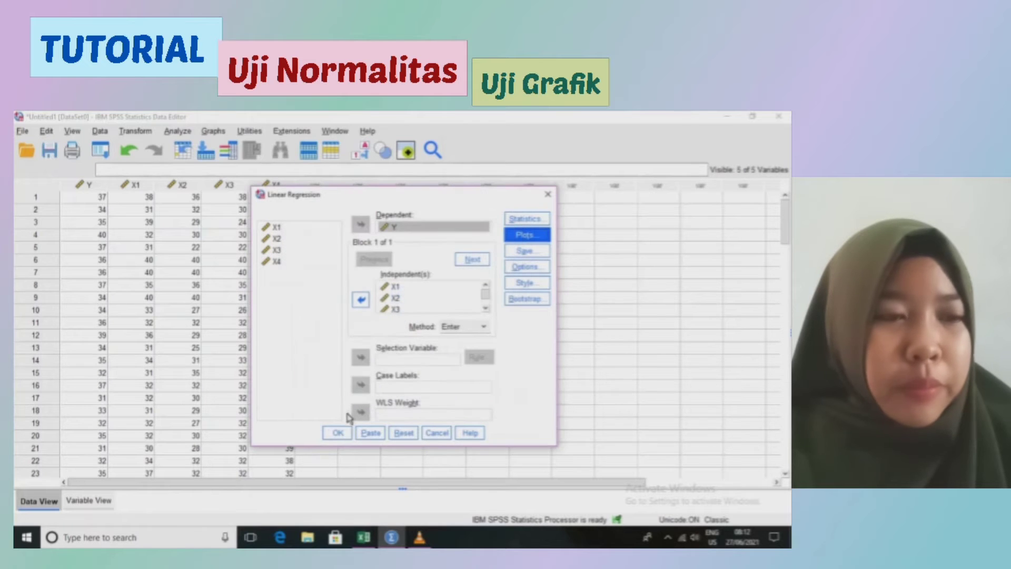
left_click(340, 433)
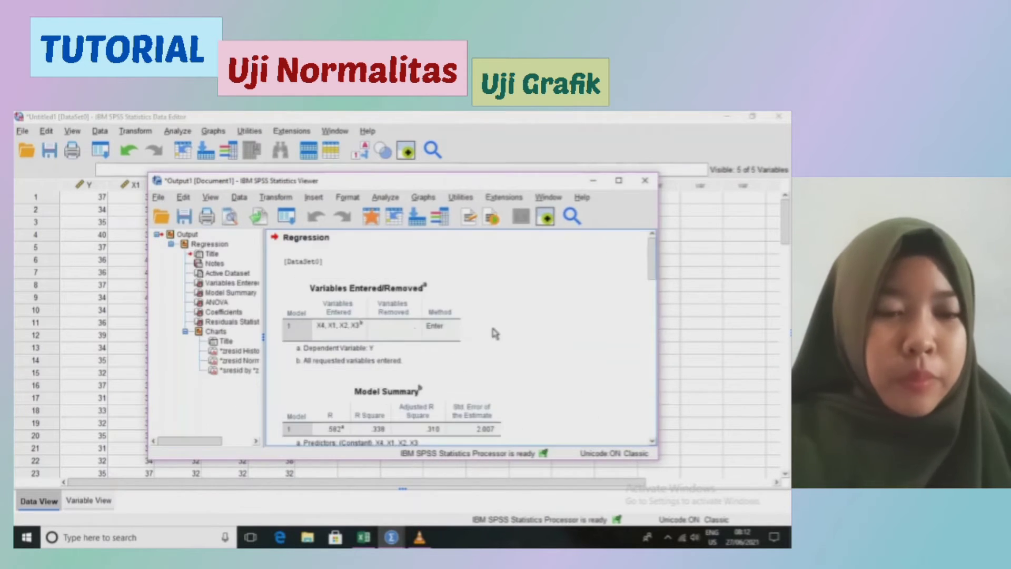
Step: Examine the residual histogram and the normal P-P plot in the regression output to judge normality
scroll(656, 274, "down", 1)
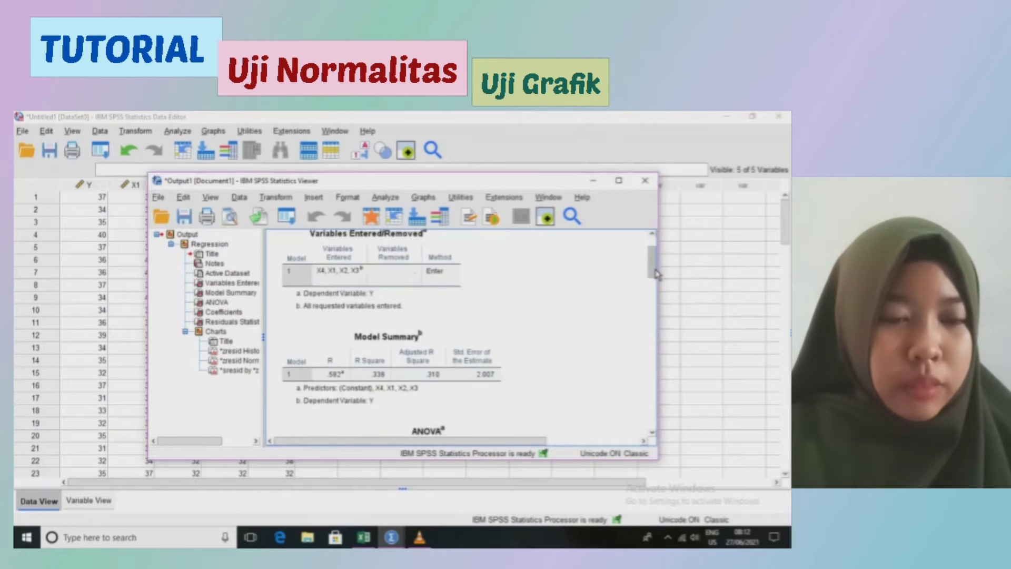
left_click_drag(657, 273, 686, 382)
scroll(628, 376, "down", 3)
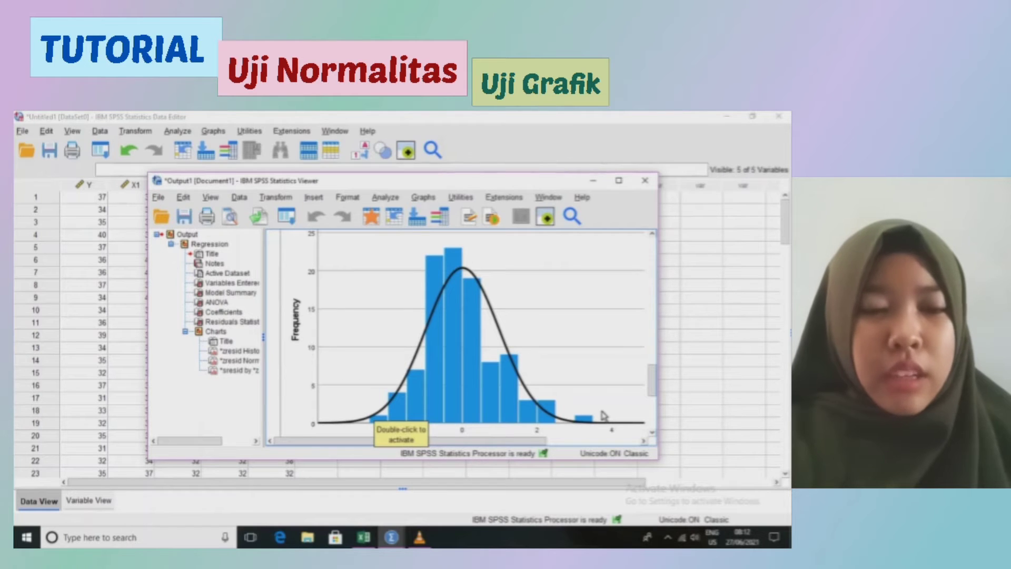
scroll(658, 392, "down", 1)
left_click_drag(658, 392, 653, 414)
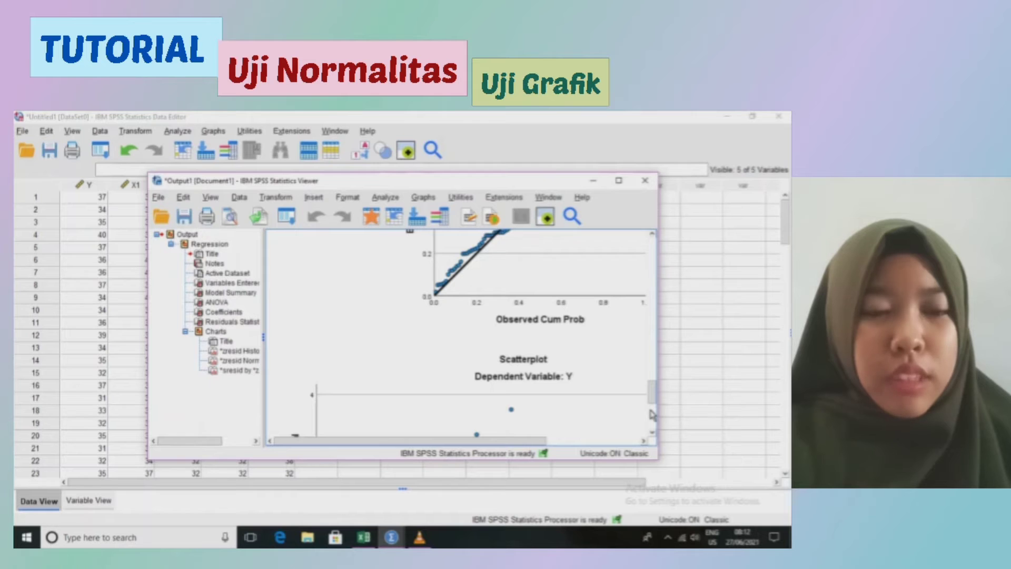
scroll(459, 299, "up", 5)
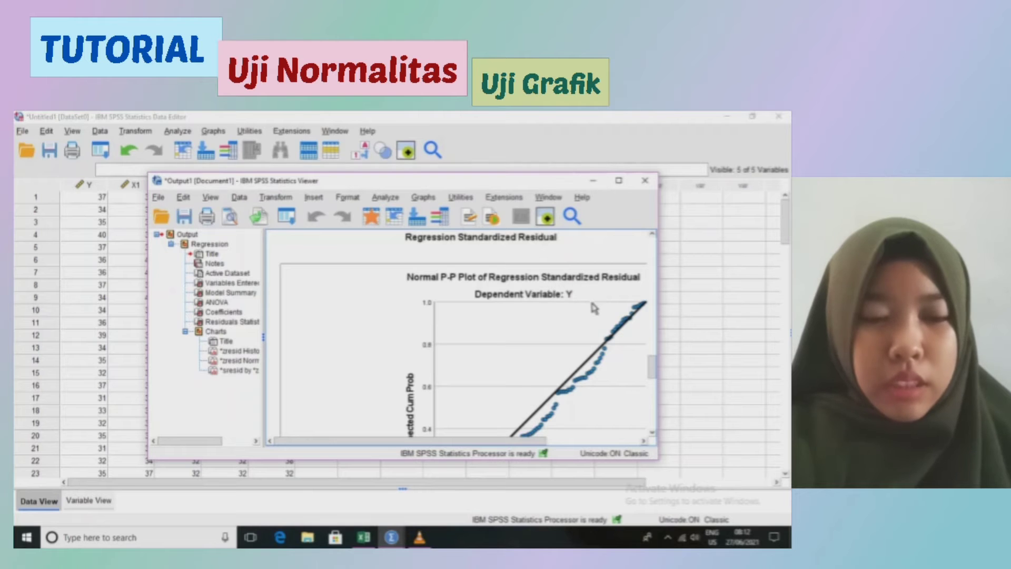
left_click_drag(654, 374, 661, 386)
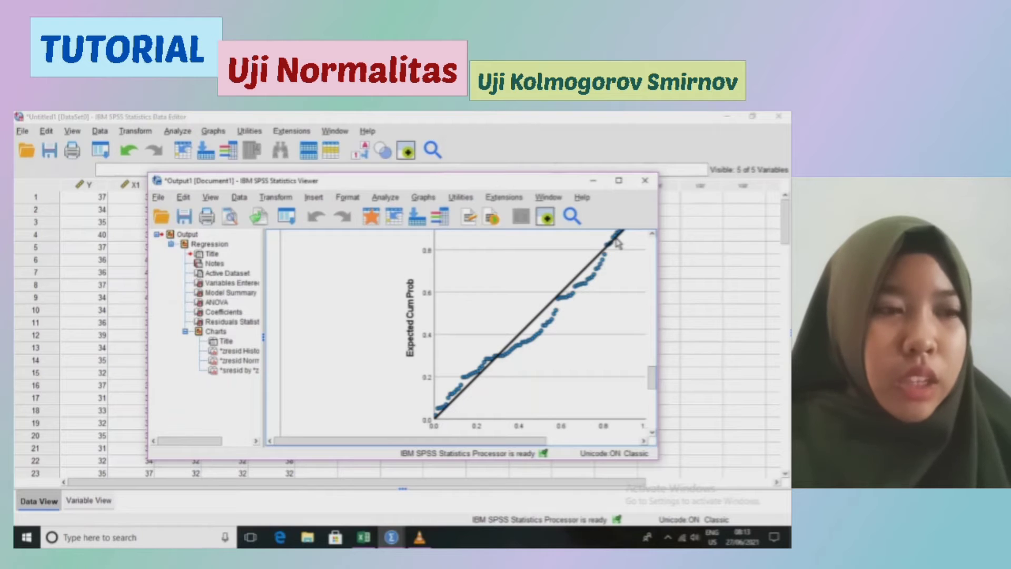
Step: Return to the data and rerun the linear regression with unstandardized residuals saved as a new variable
key("alt+Tab")
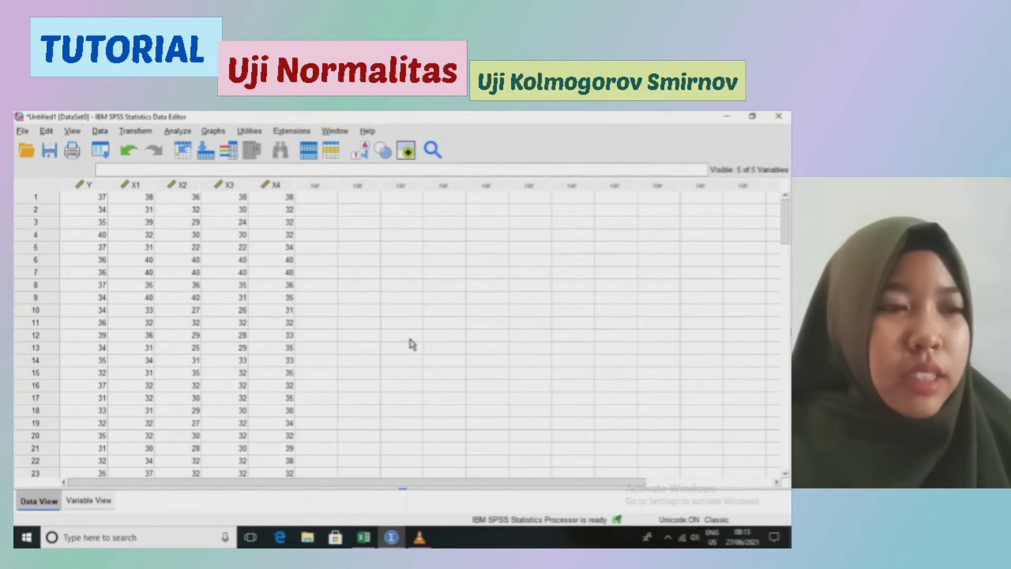
left_click(177, 131)
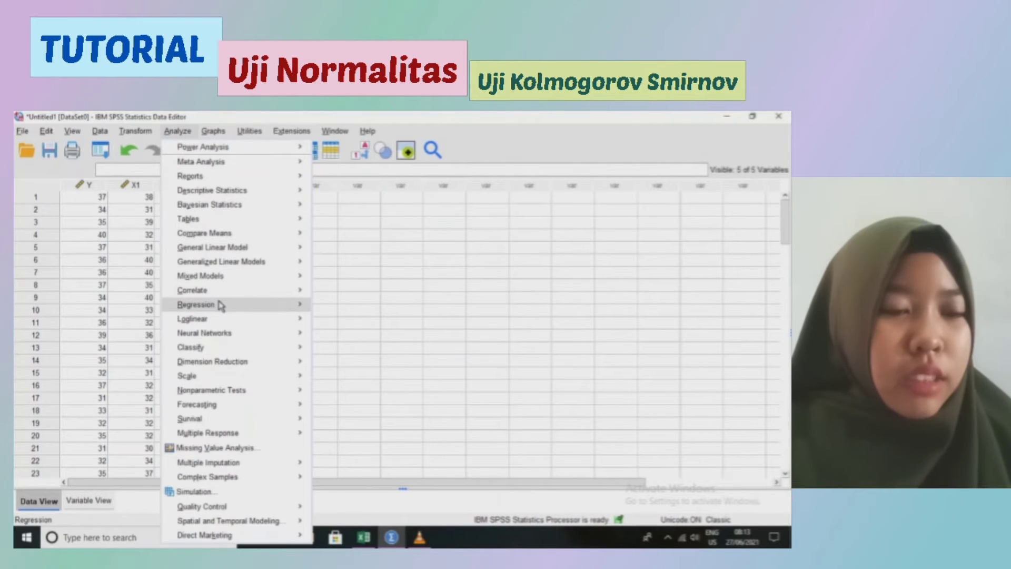
mouse_move(221, 305)
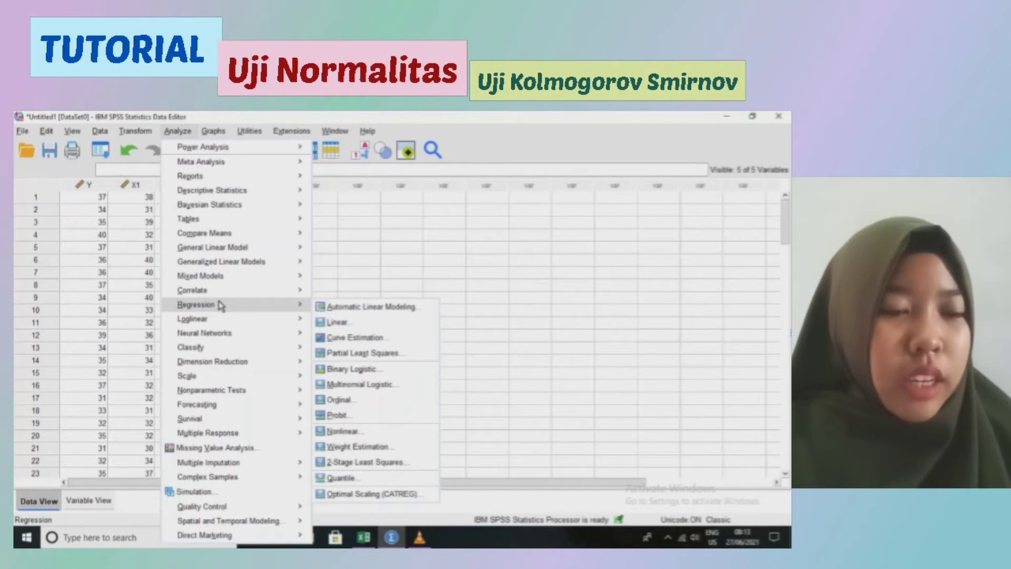
left_click(340, 322)
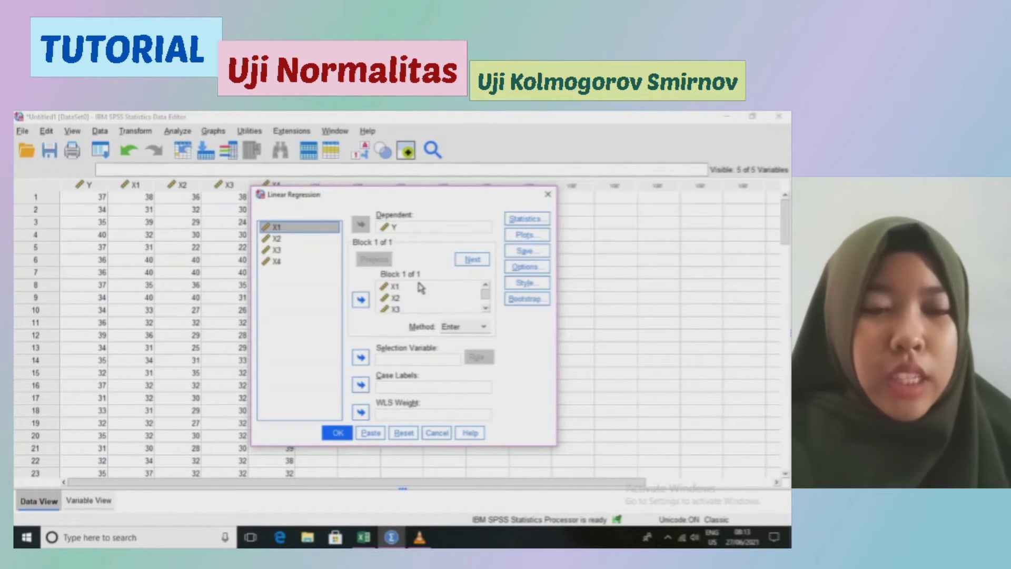
left_click(542, 256)
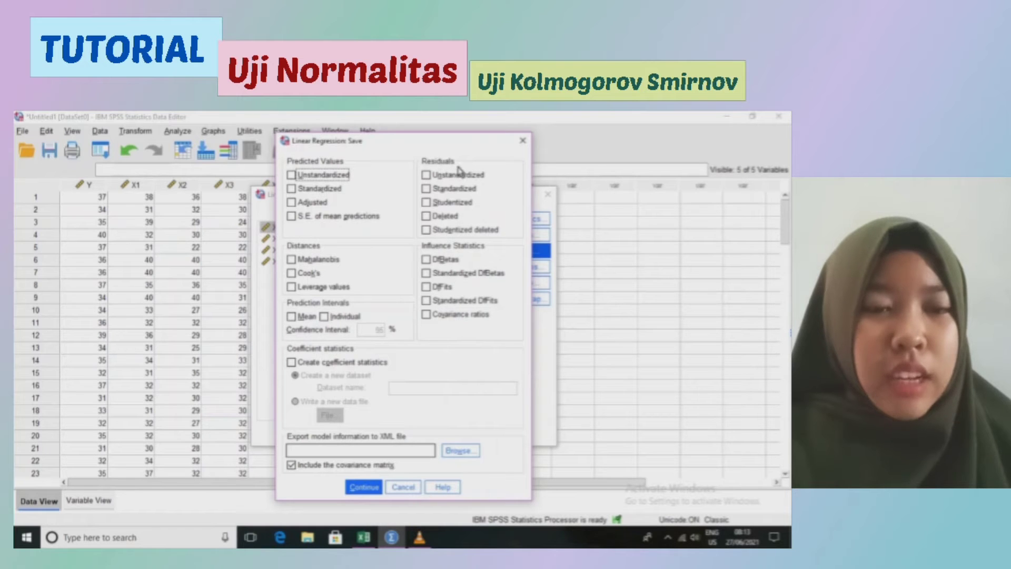
left_click(425, 177)
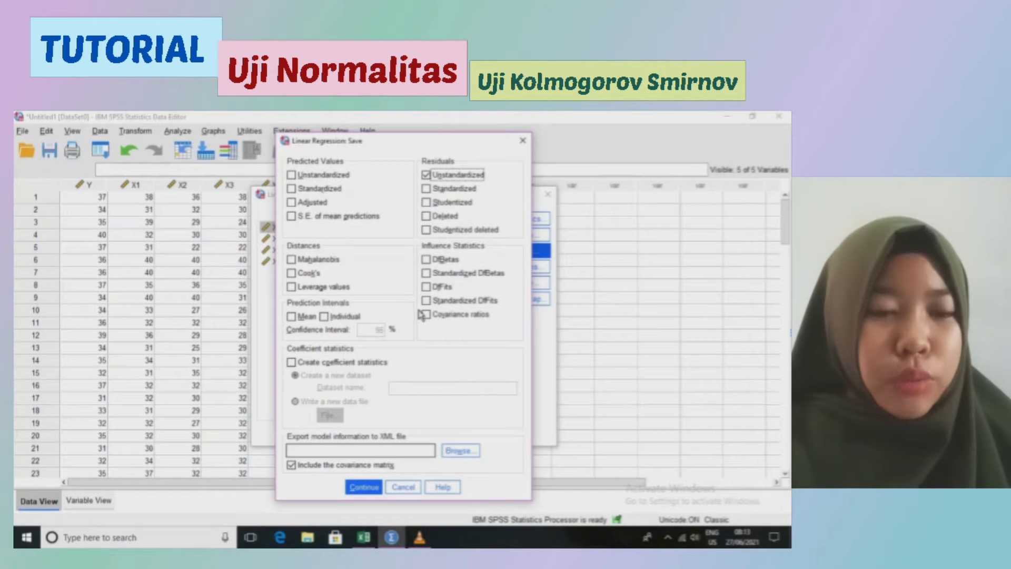
left_click(371, 493)
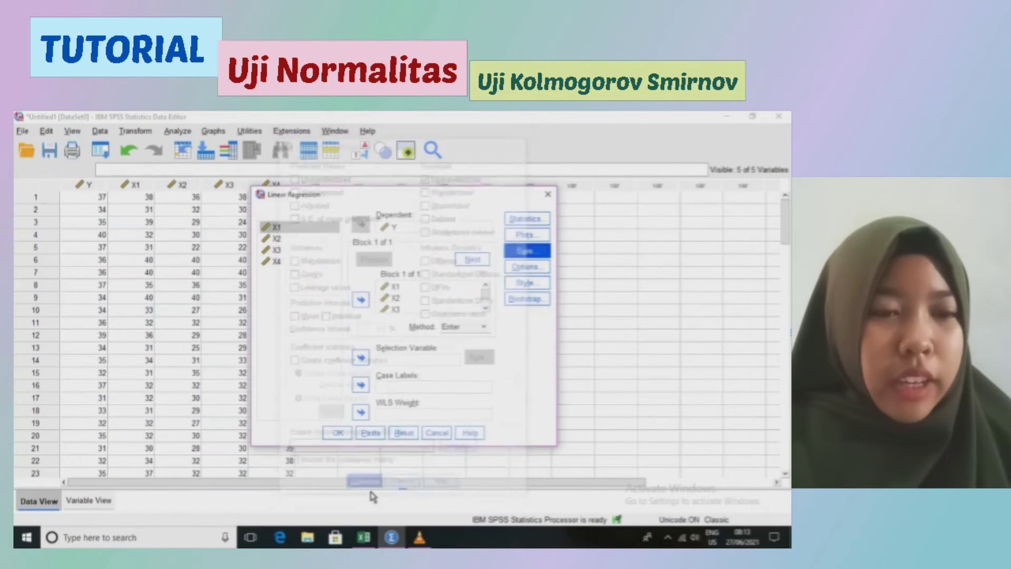
left_click(337, 432)
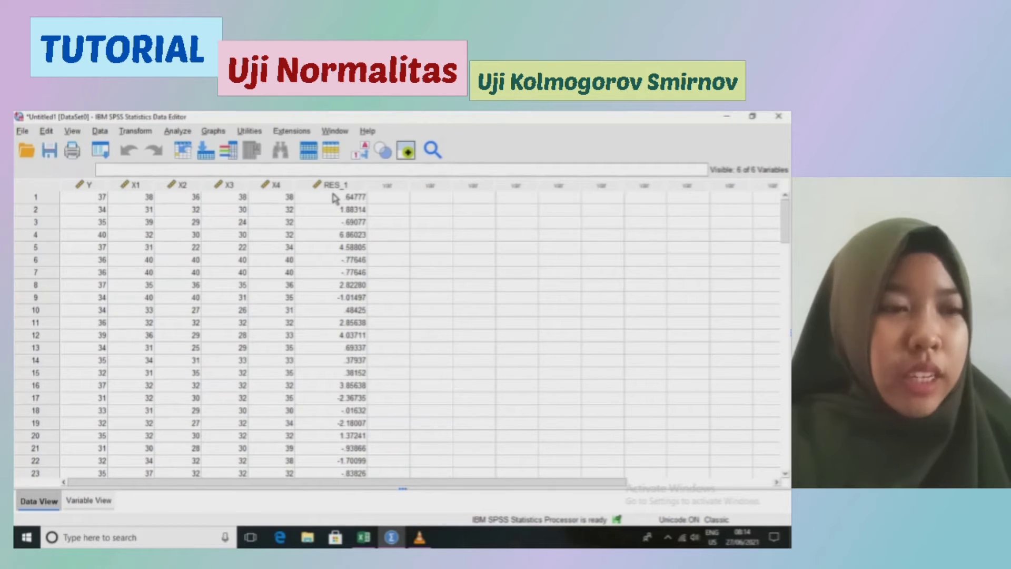
Step: Run a legacy one-sample Kolmogorov-Smirnov test on Unstandardized Residual [RES_1] against the normal distribution
left_click(183, 134)
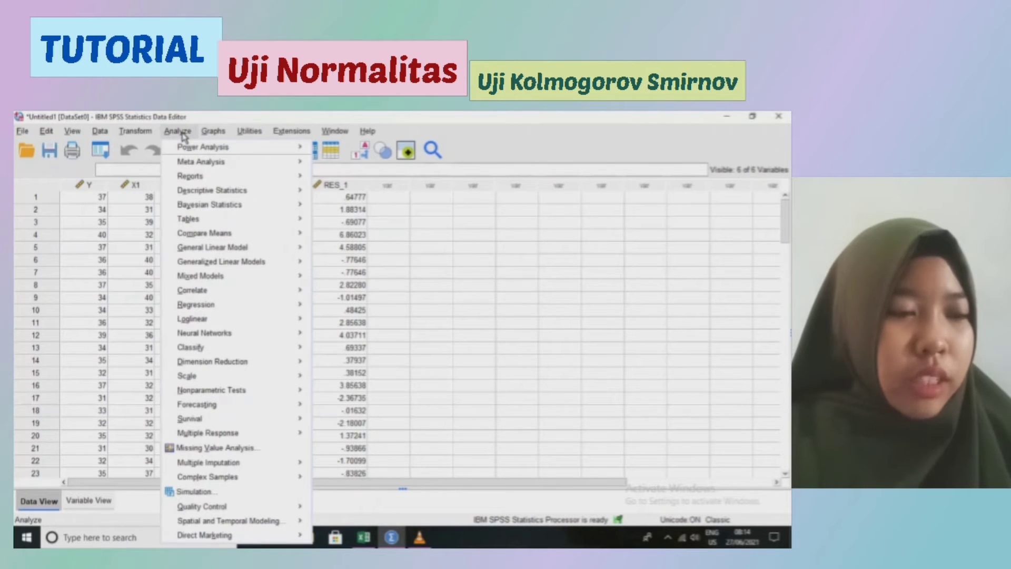
mouse_move(206, 279)
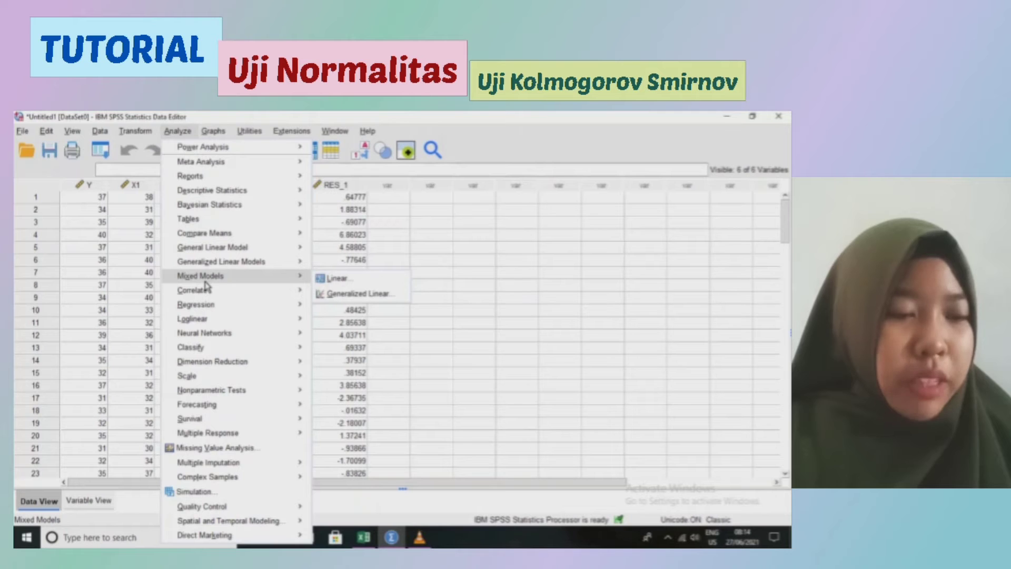
mouse_move(218, 396)
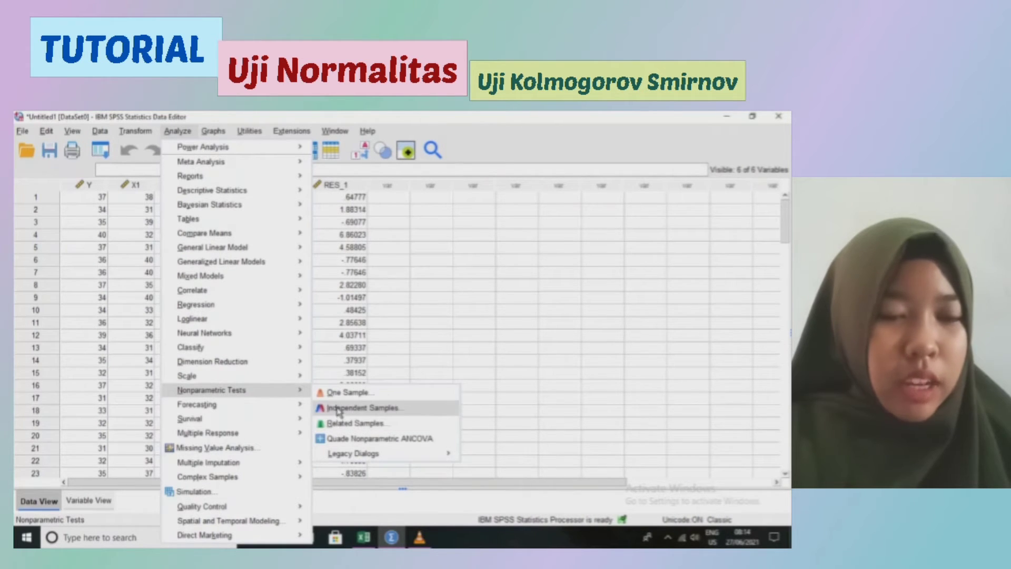
mouse_move(353, 455)
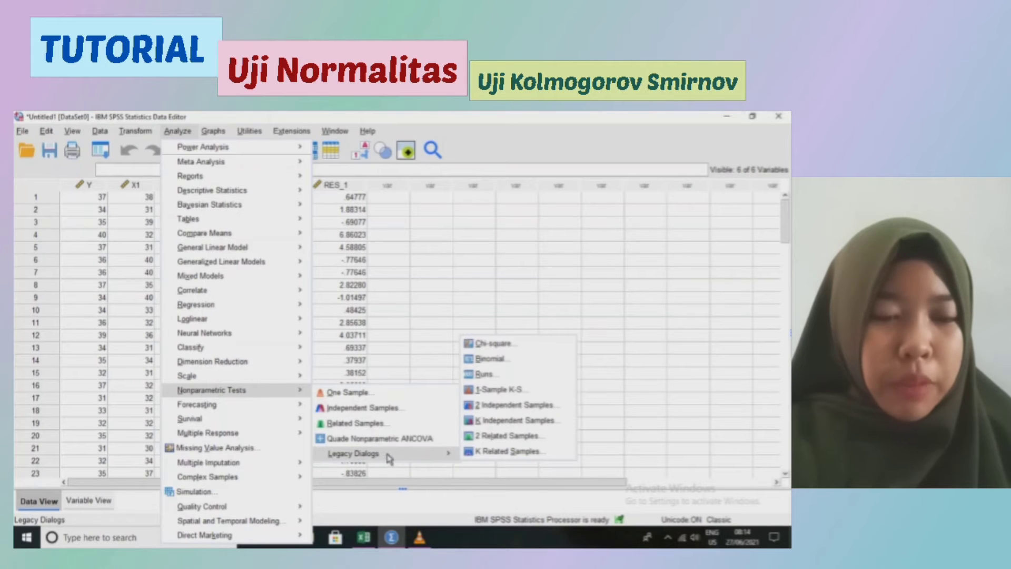
left_click(491, 390)
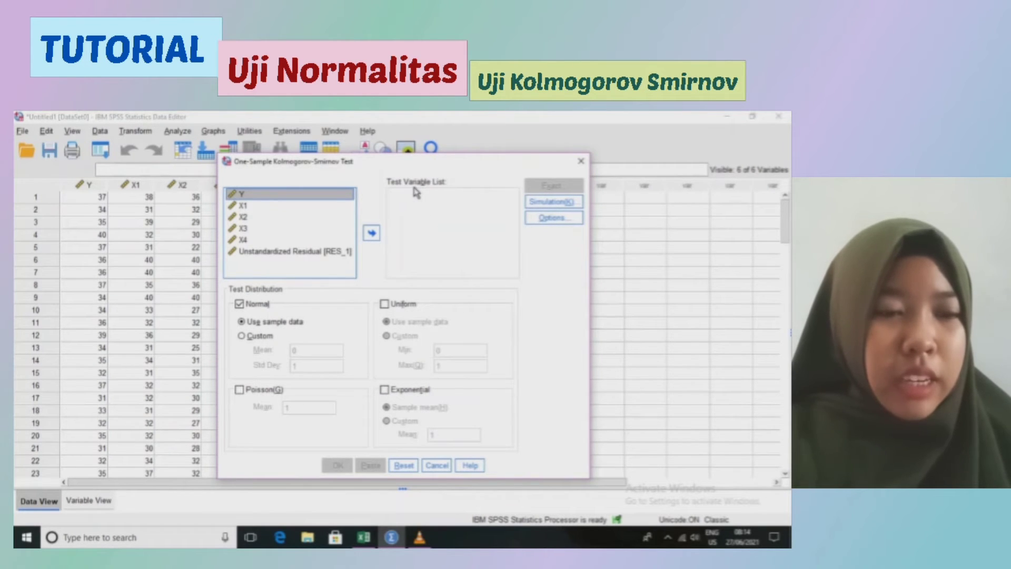
left_click(334, 253)
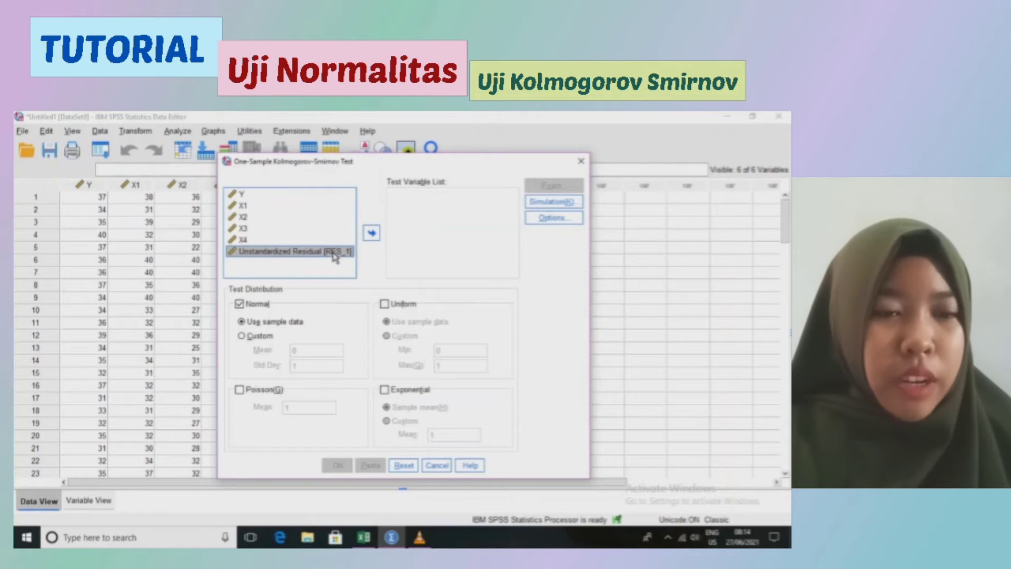
left_click(371, 234)
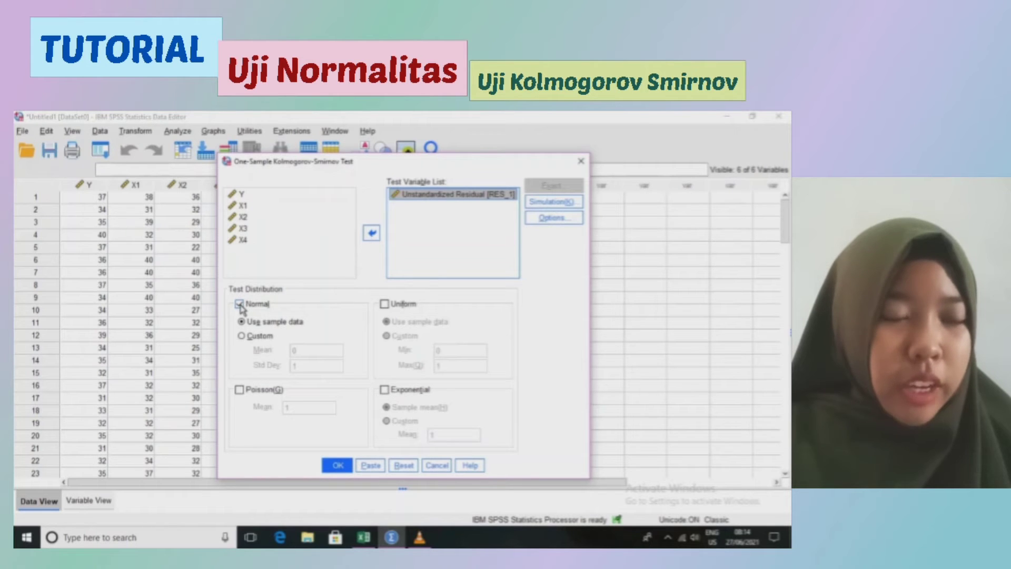
left_click(338, 466)
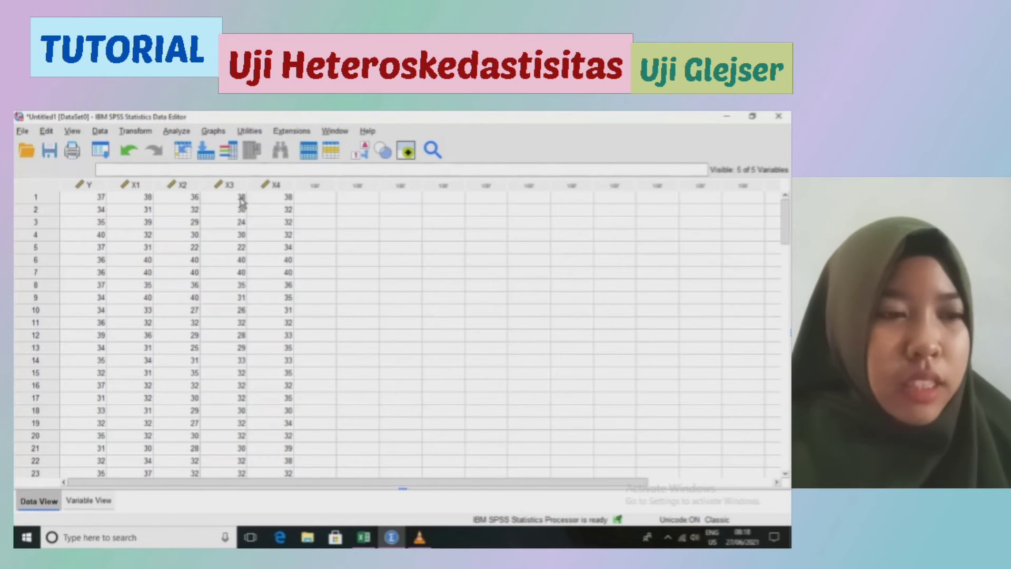
Step: Start a new linear regression on the five-variable dataset with Y as the dependent variable
left_click(187, 134)
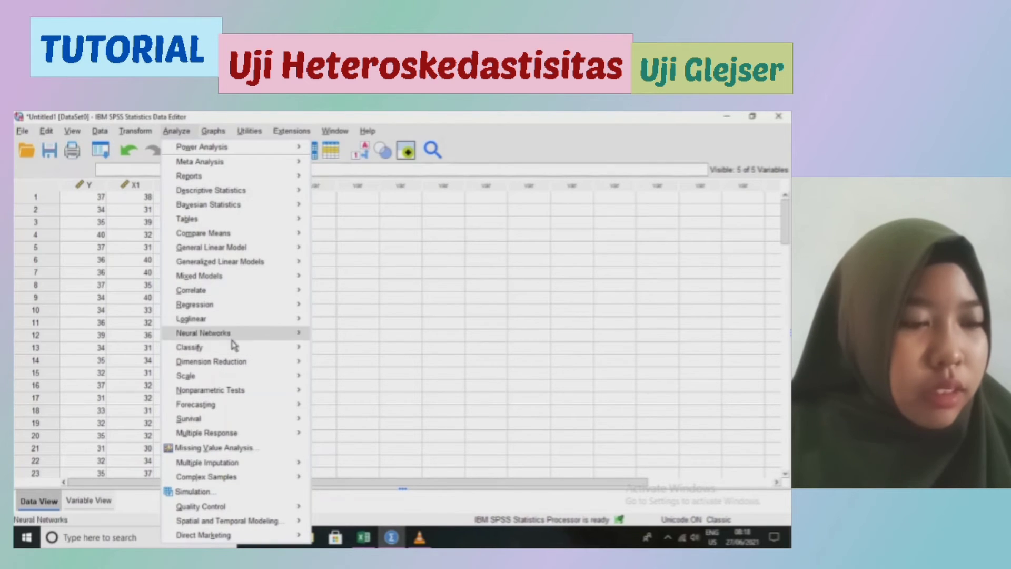
mouse_move(232, 282)
mouse_move(244, 314)
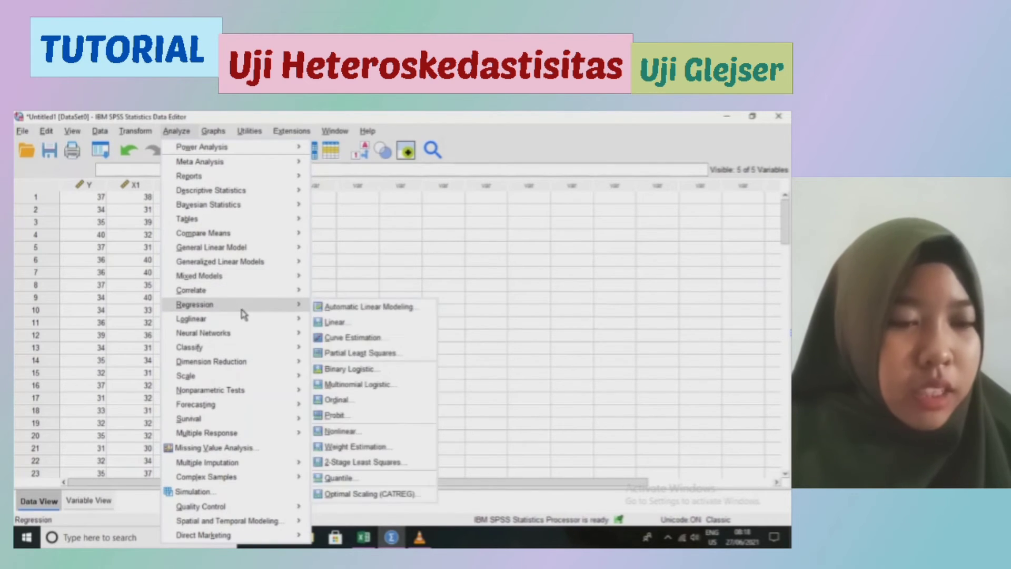
left_click(342, 322)
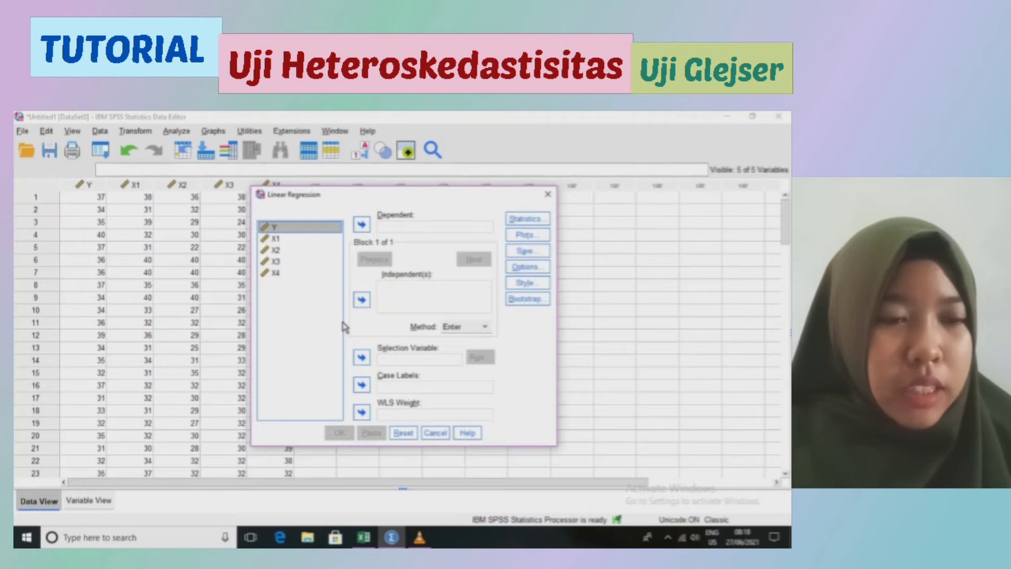
left_click(366, 226)
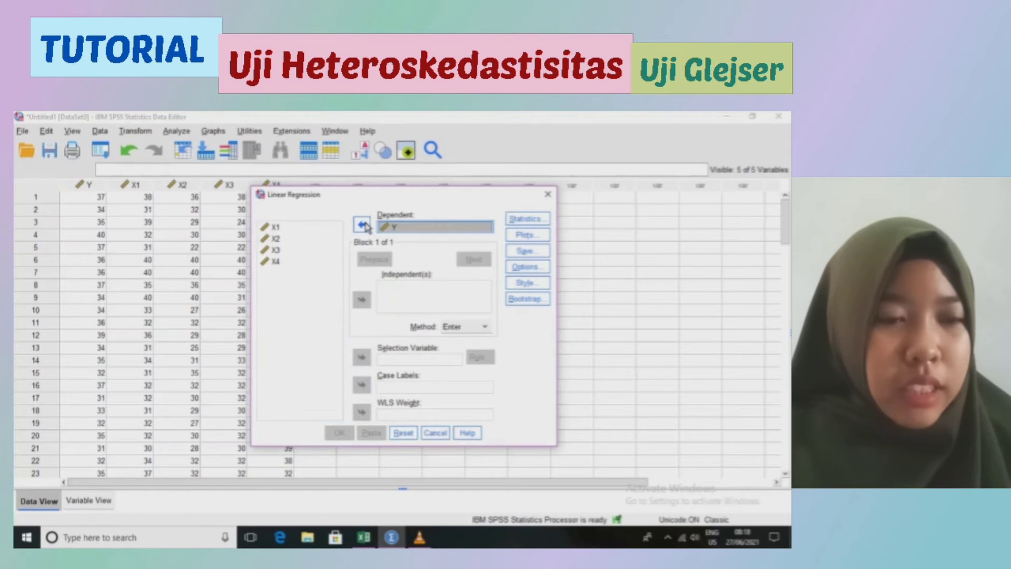
Step: Add X1, X2, X3 and X4 as the independent variables of the linear regression
left_click(338, 227)
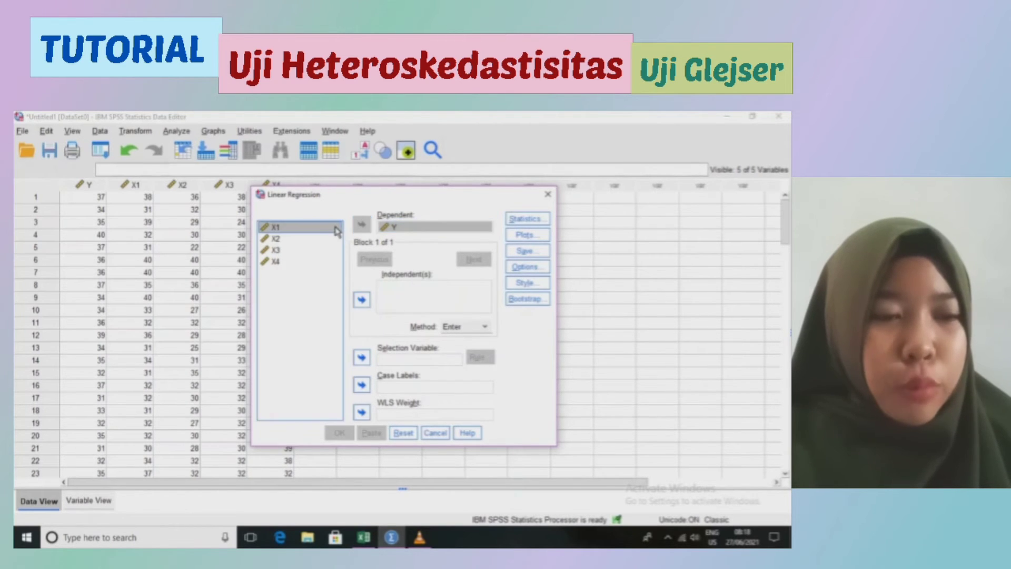
left_click(362, 300)
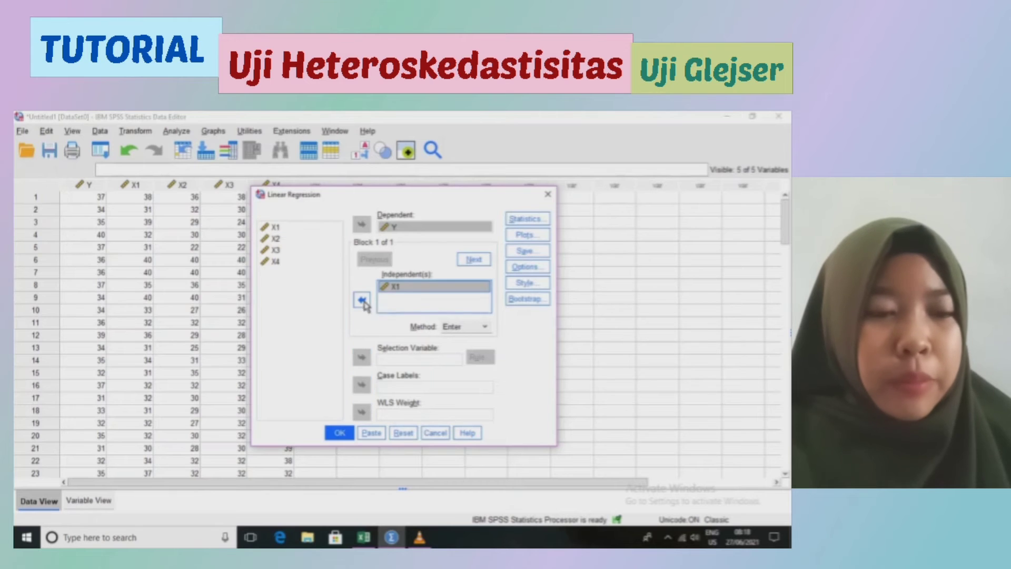
left_click(321, 239)
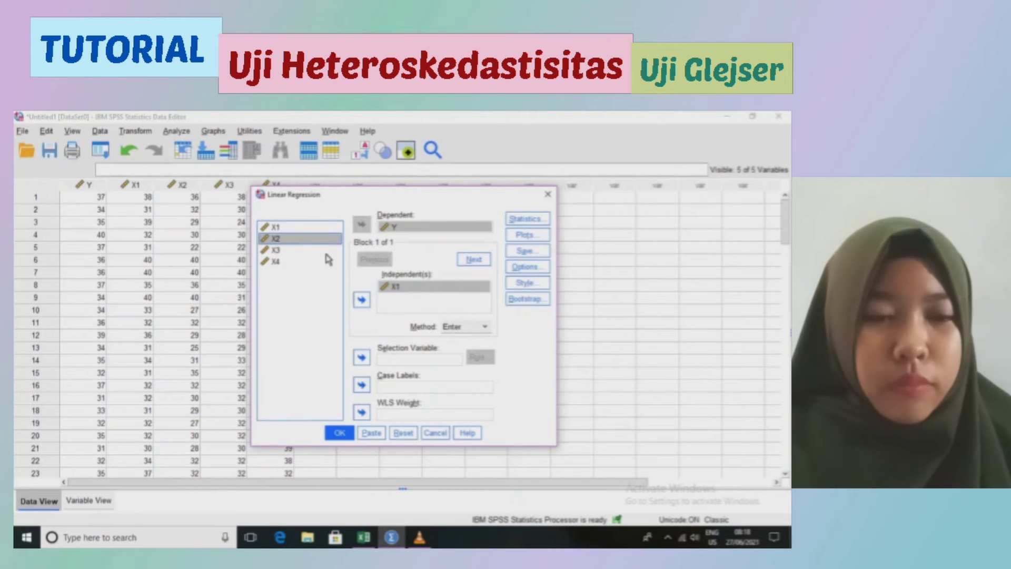
left_click(361, 299)
left_click(289, 261)
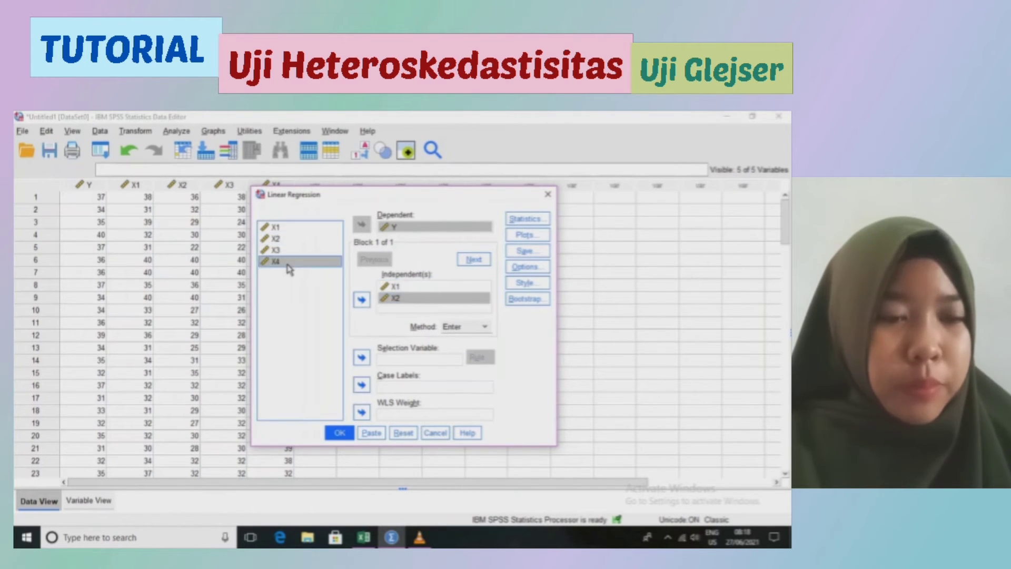
left_click(289, 250)
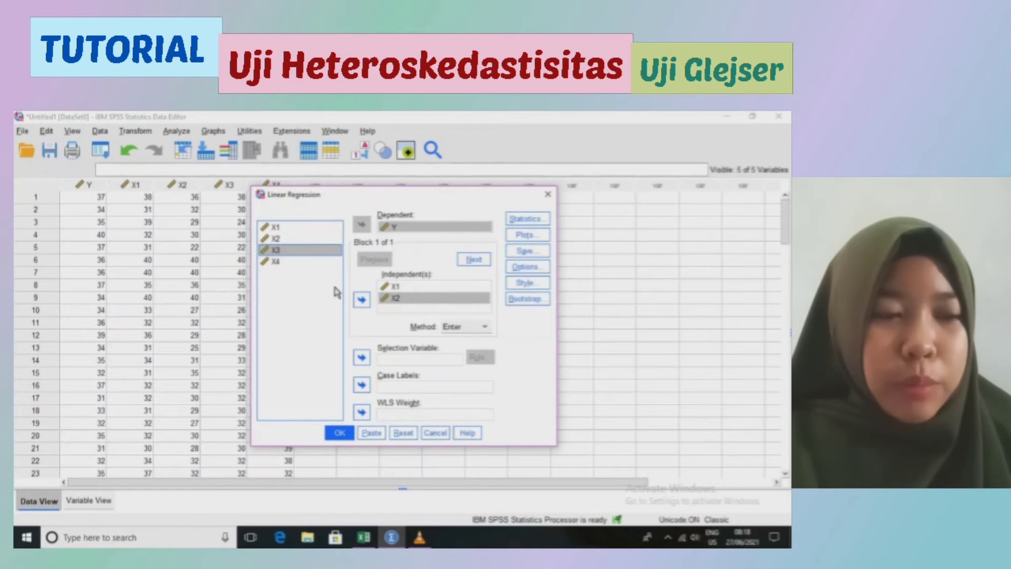
left_click(363, 300)
left_click(322, 262)
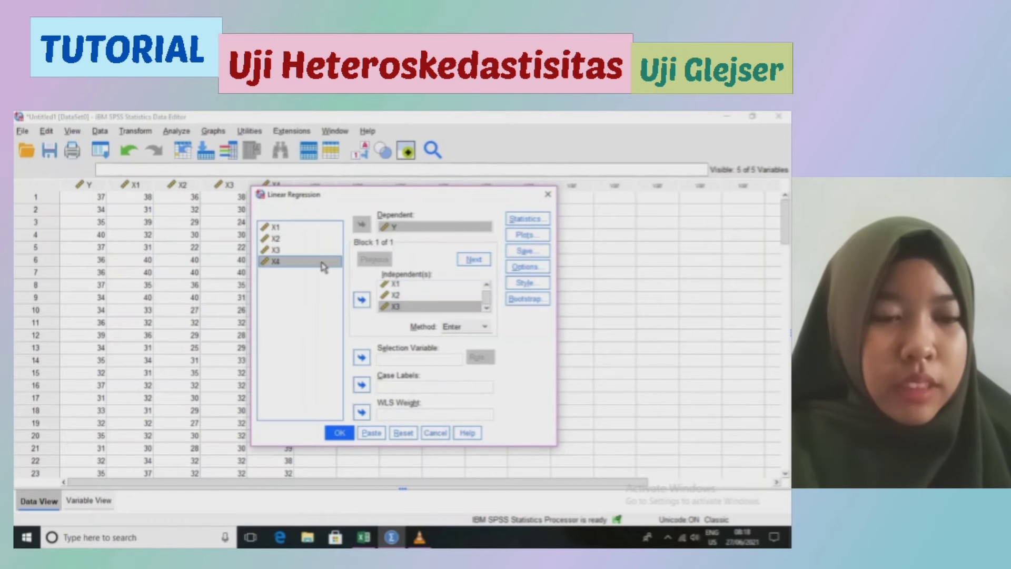
left_click(362, 301)
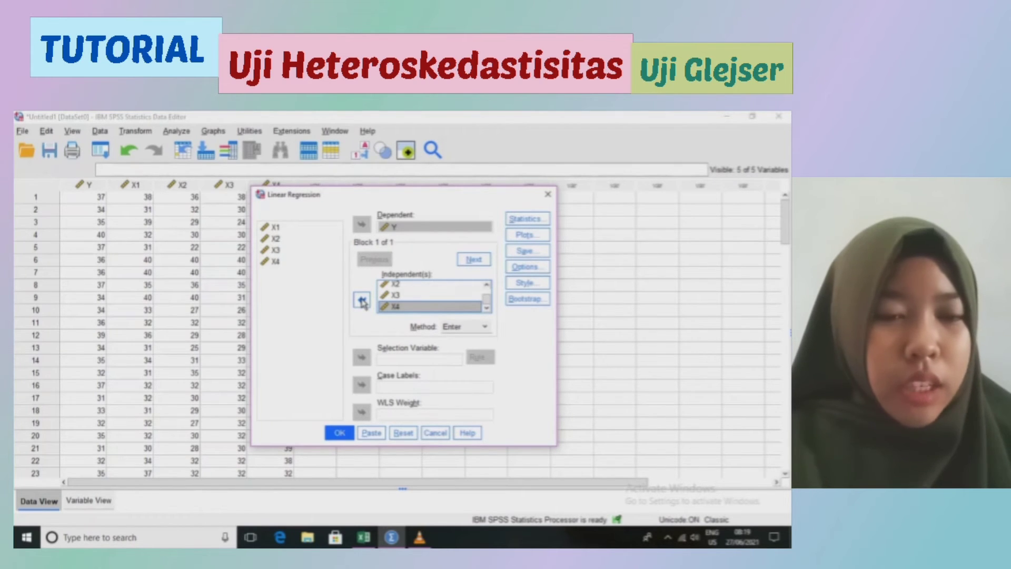
Step: Save unstandardized residuals as a new variable and run the regression
left_click(528, 252)
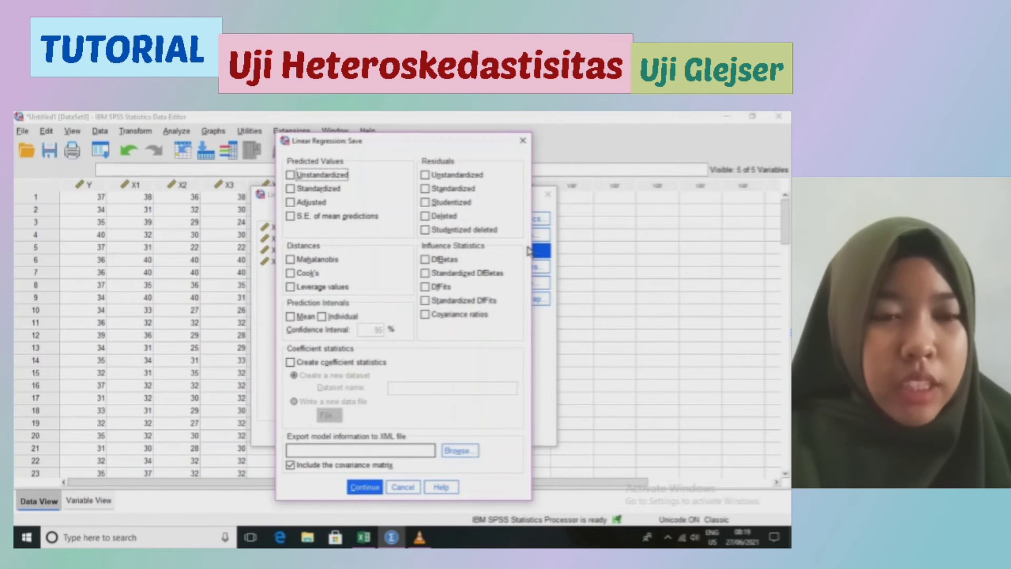
left_click(426, 176)
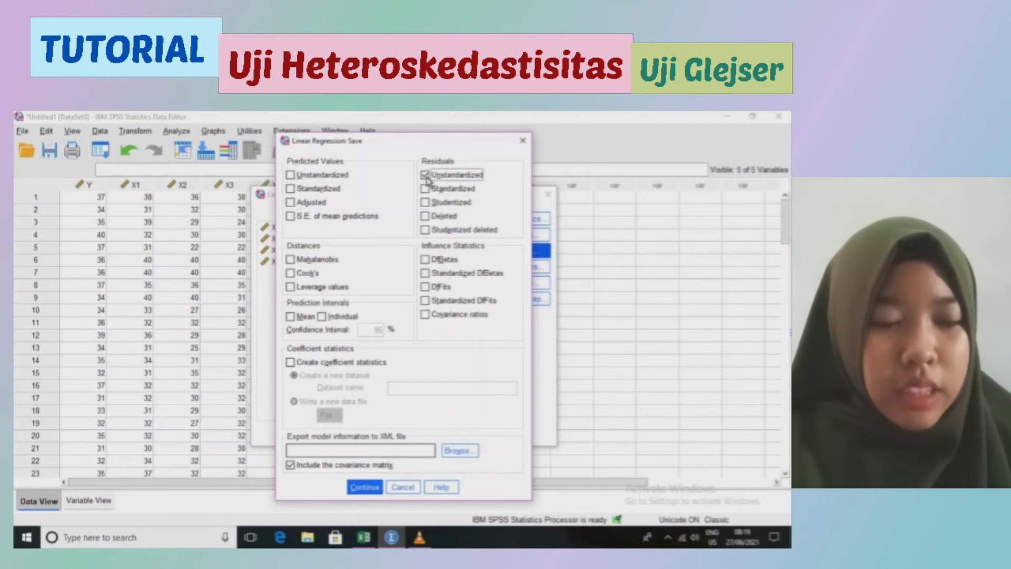
left_click(375, 487)
left_click(340, 432)
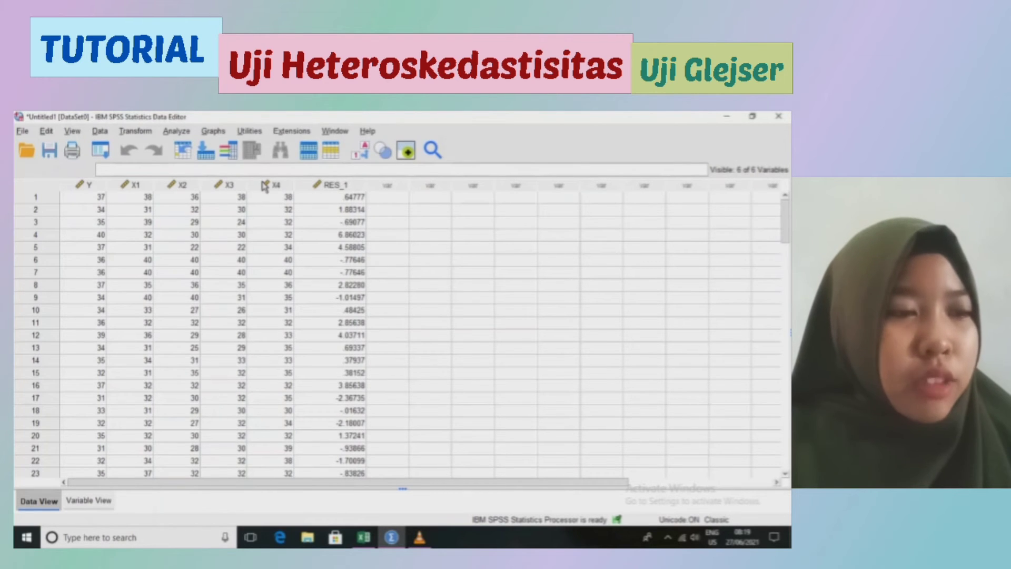
Step: Compute a new variable RES2 with the numeric expression ABS_RES(RES_1)
left_click(146, 134)
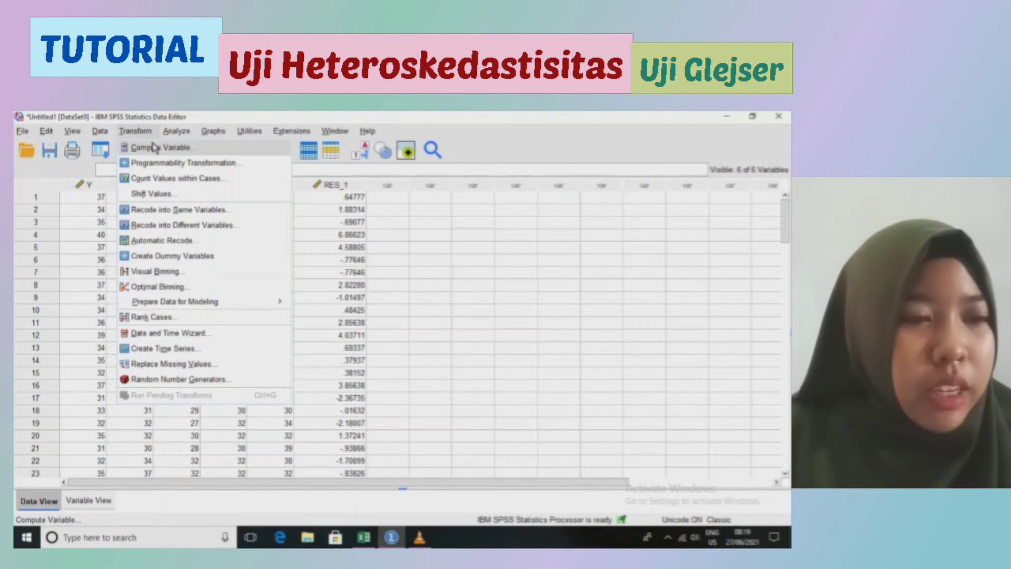
left_click(155, 149)
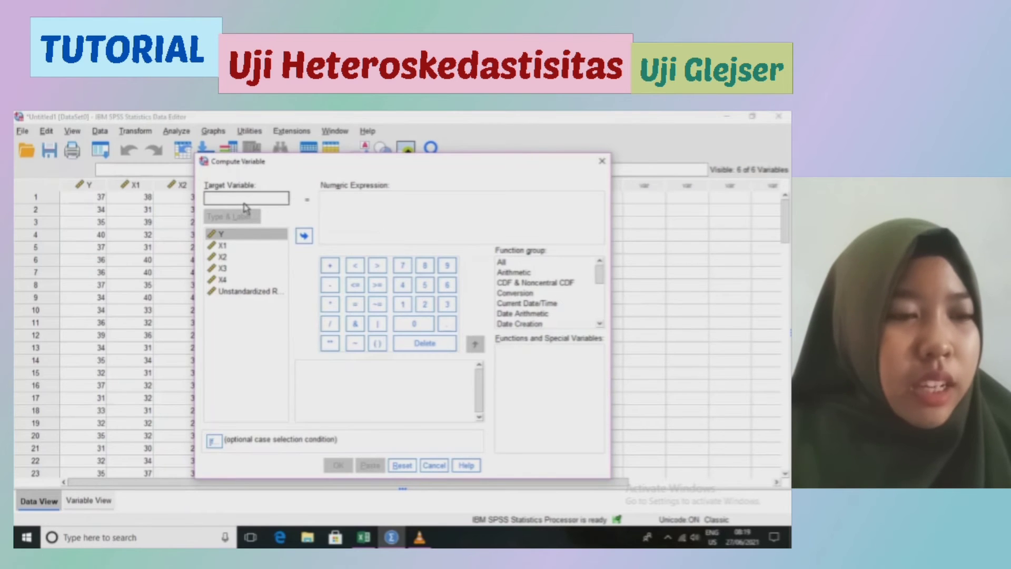
type("r")
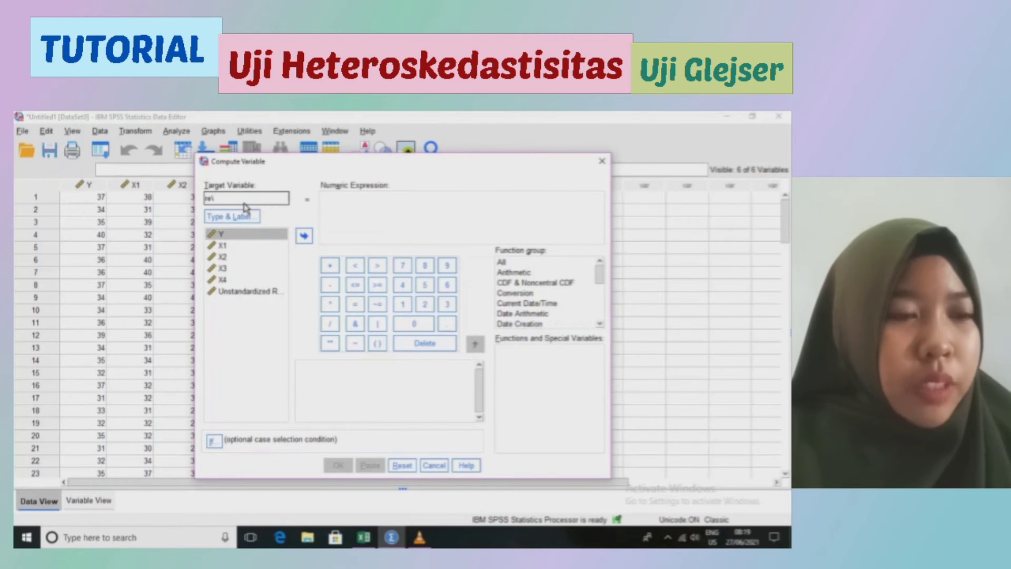
key("BackSpace")
type("RES2")
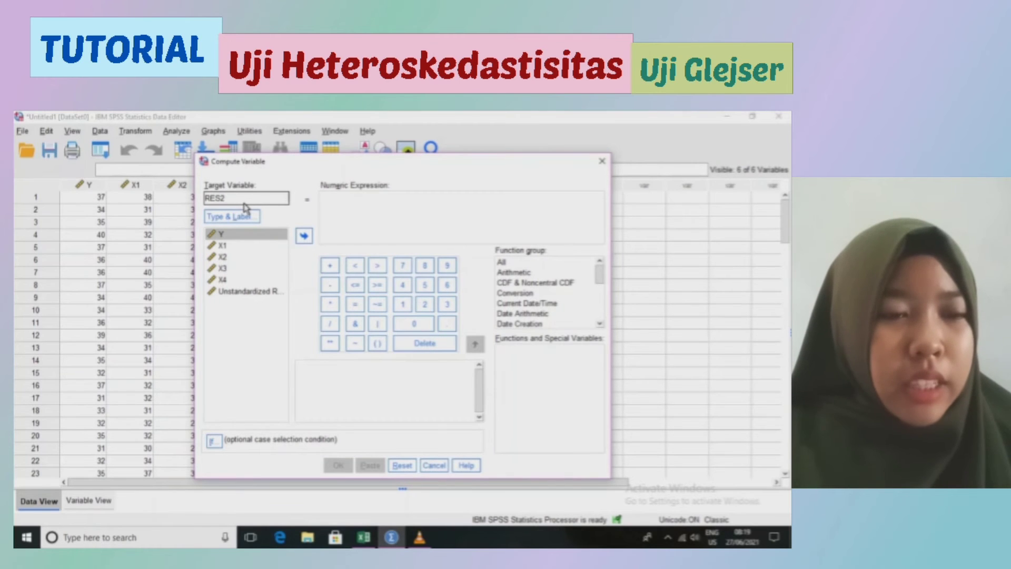
left_click(339, 208)
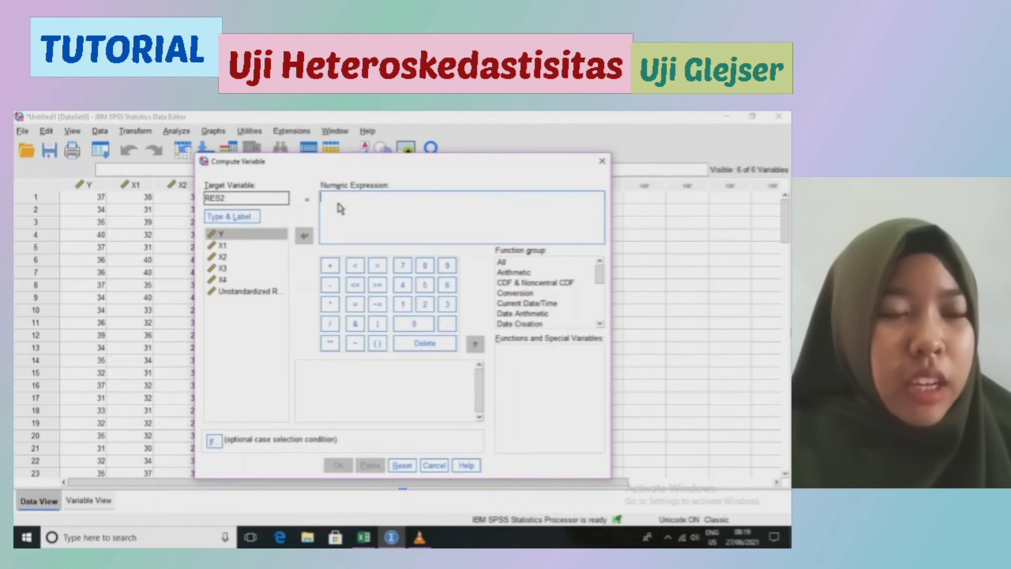
type("ABS_RES(RES_1")
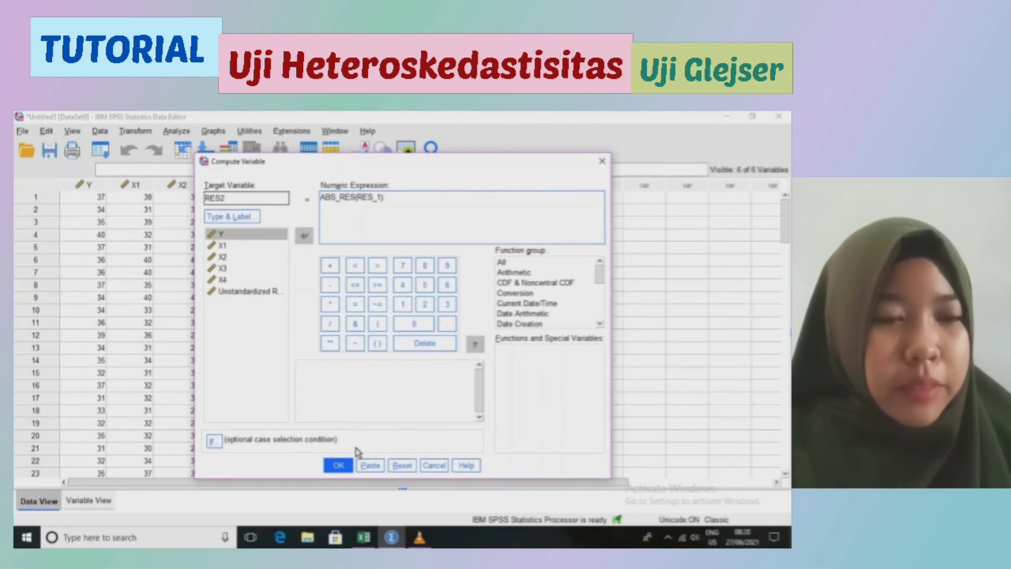
left_click(338, 466)
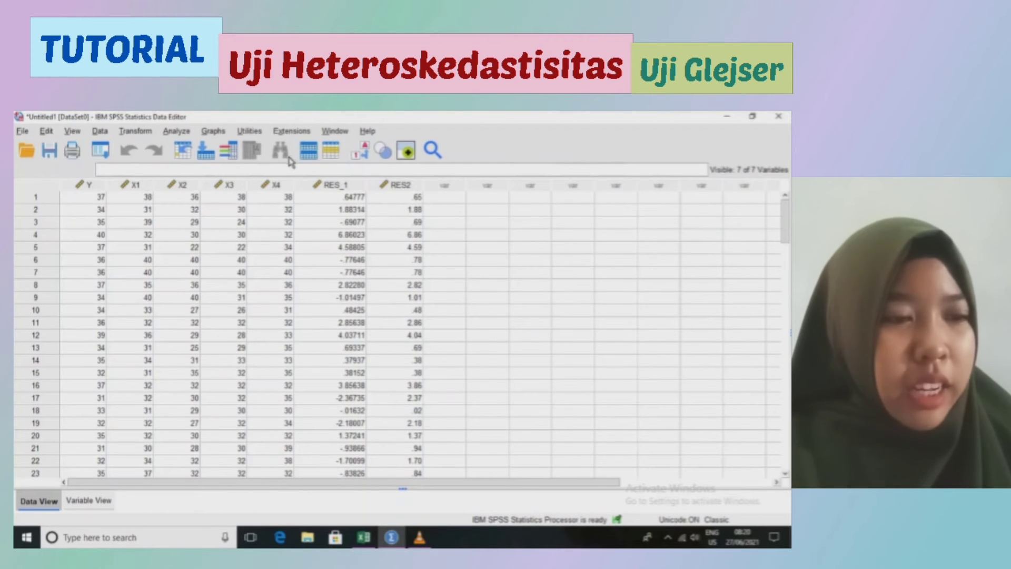
Step: Rerun the linear regression with RES2 instead of Y as the dependent variable, keeping X1 to X4 as predictors
left_click(185, 135)
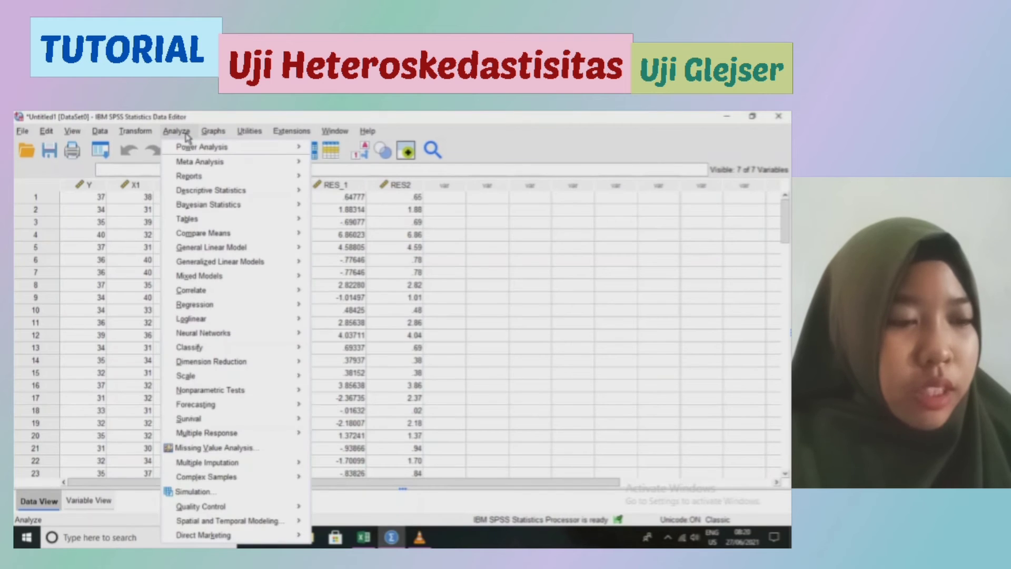
mouse_move(230, 309)
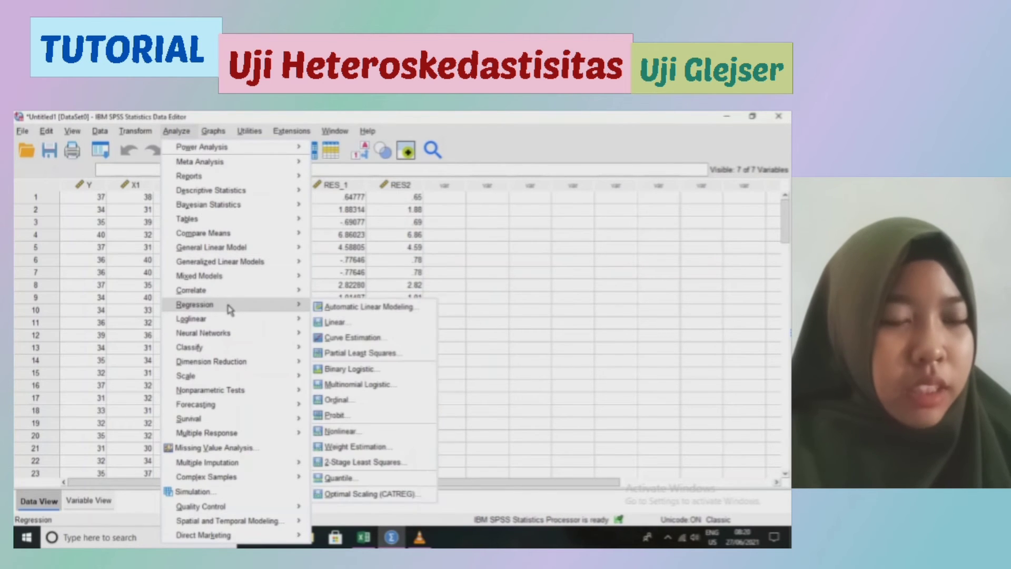
left_click(336, 322)
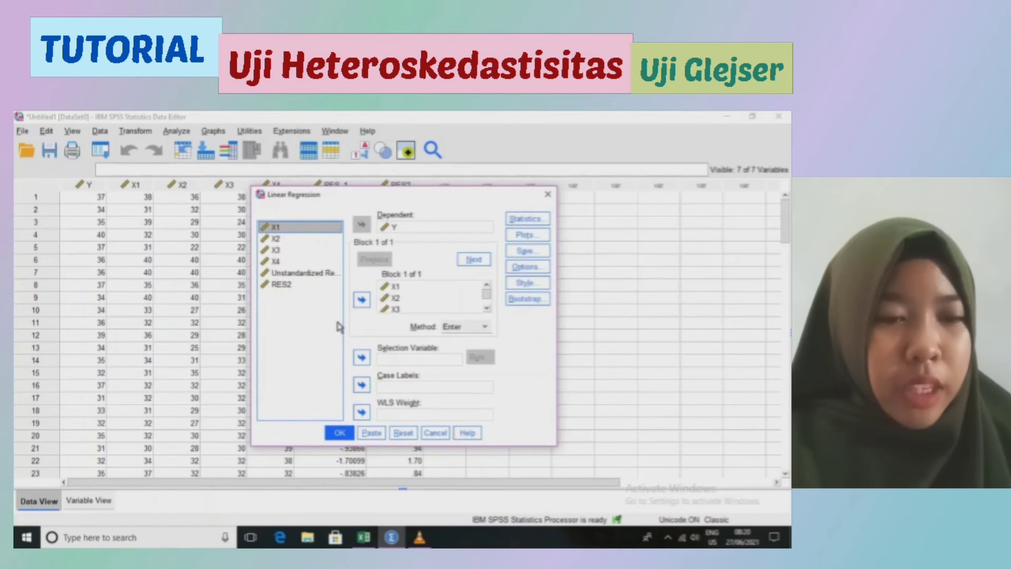
left_click(396, 227)
left_click(361, 224)
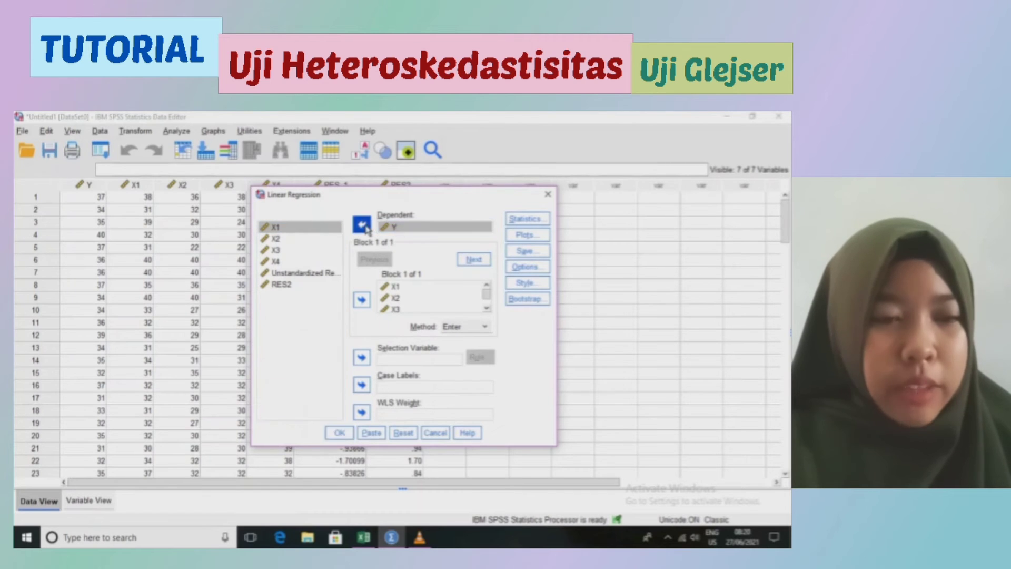
left_click(312, 296)
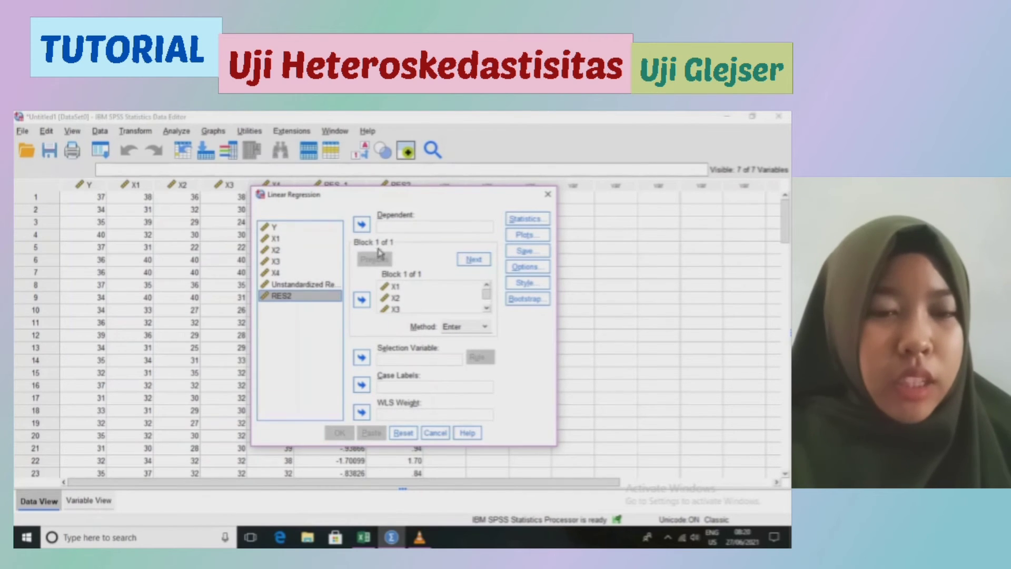
left_click(361, 225)
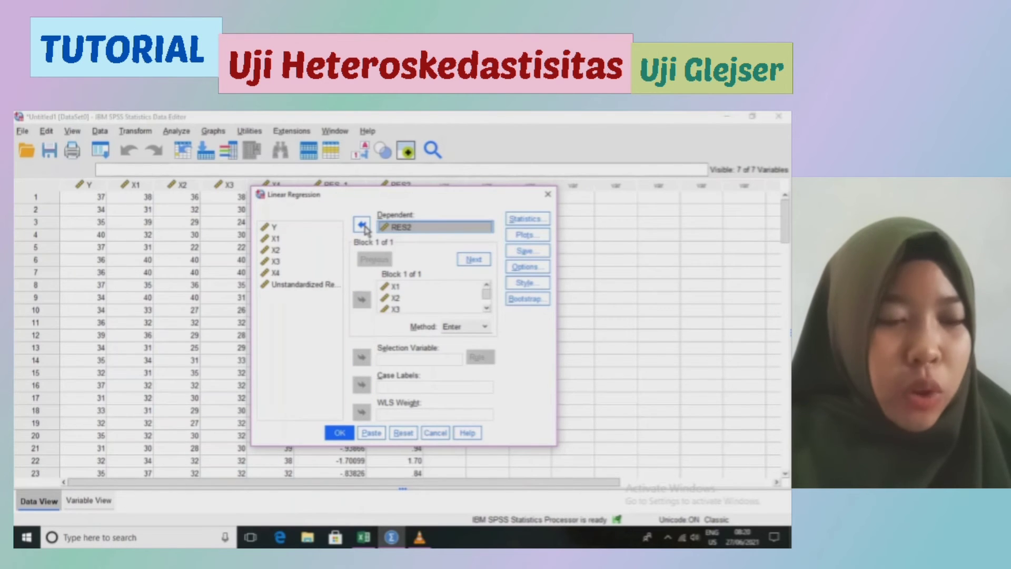
left_click(342, 434)
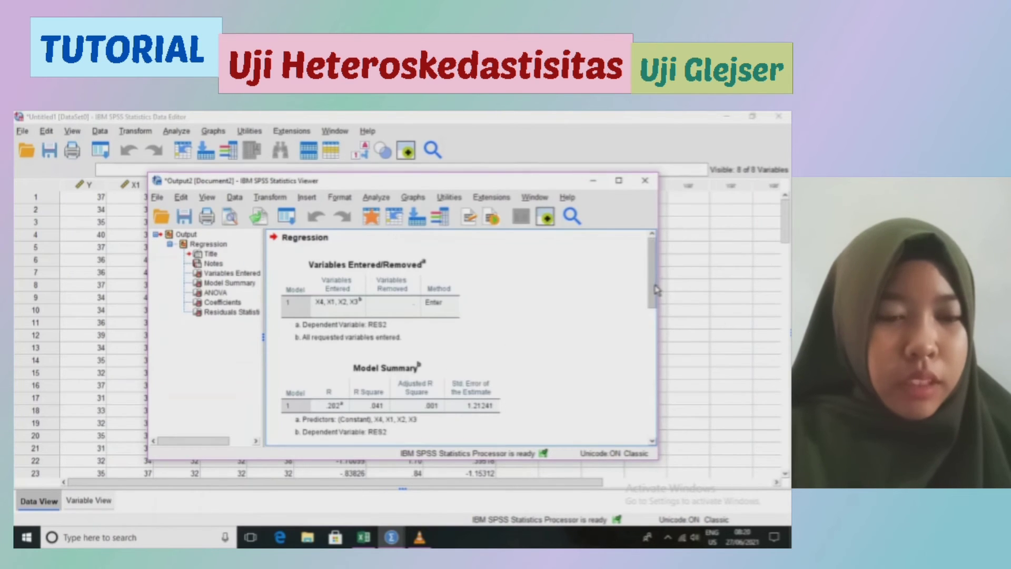
Step: Examine the Sig. values of X1 to X4 in the Coefficients table of the RES2 regression output
left_click_drag(655, 287, 673, 388)
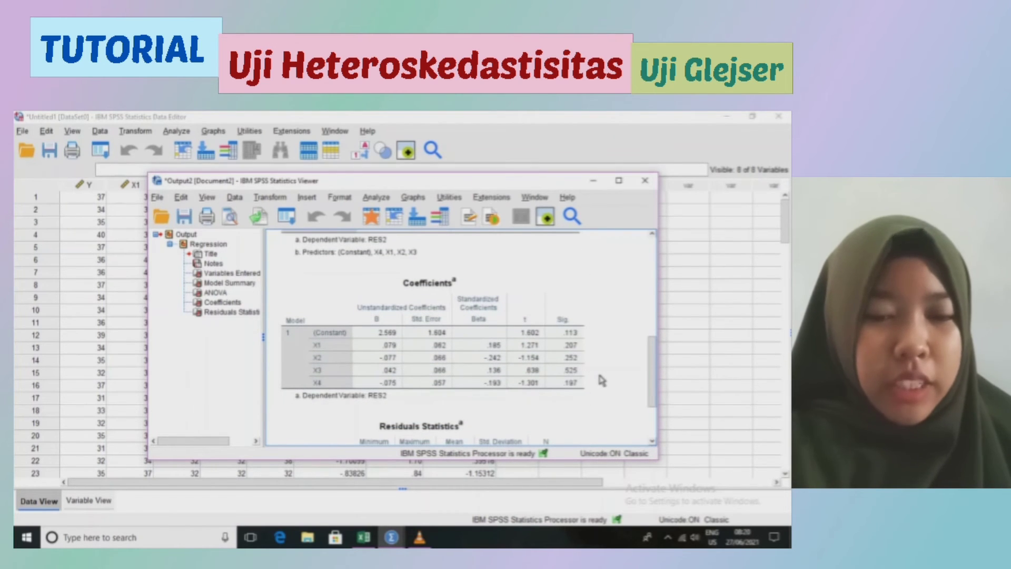
left_click(575, 310)
left_click(599, 345)
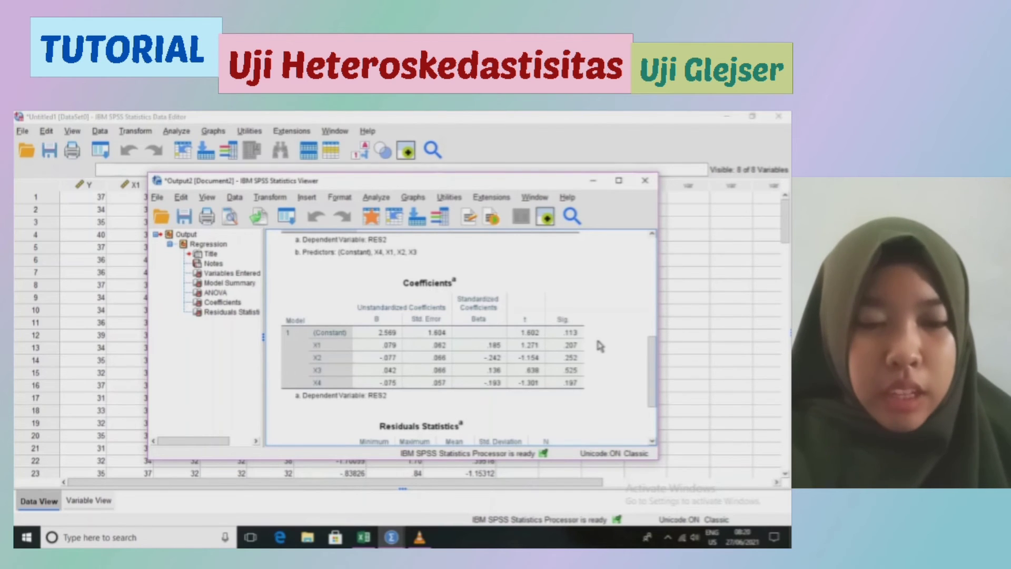
left_click(571, 336)
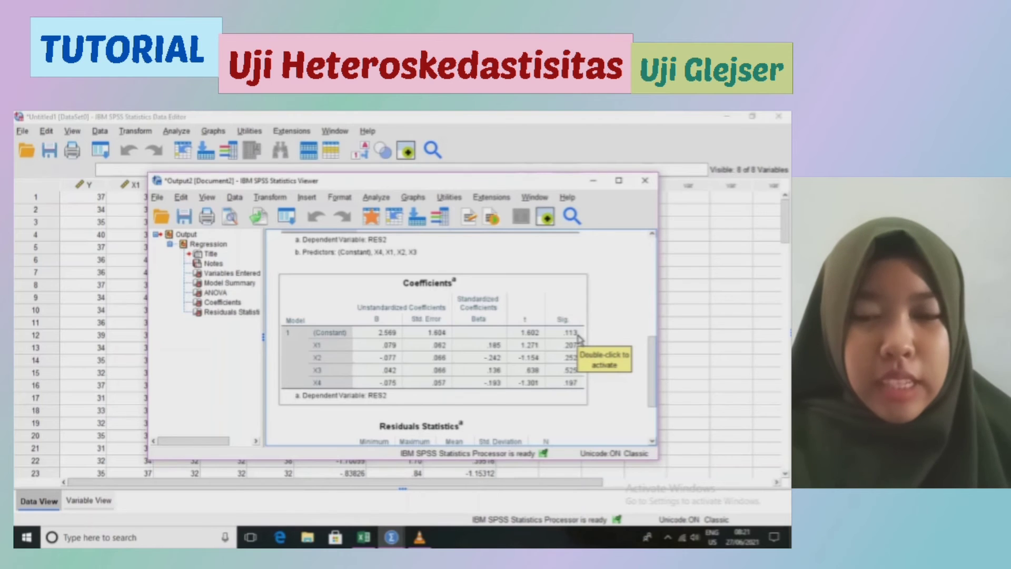
left_click(616, 319)
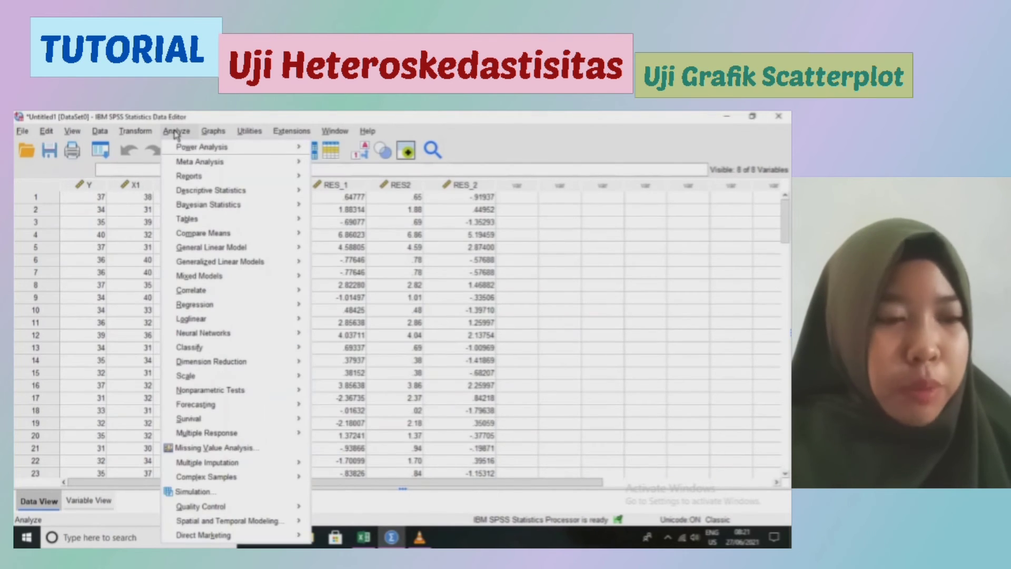
Step: Reopen the linear regression setup and replace RES2 with Y as the dependent variable, keeping X1 to X4 as predictors
mouse_move(233, 311)
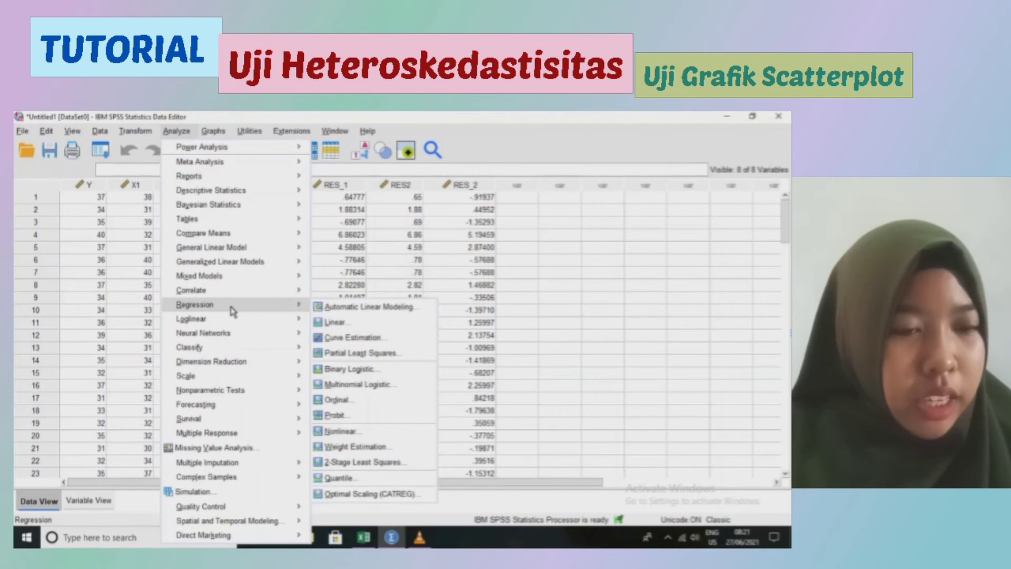
left_click(336, 322)
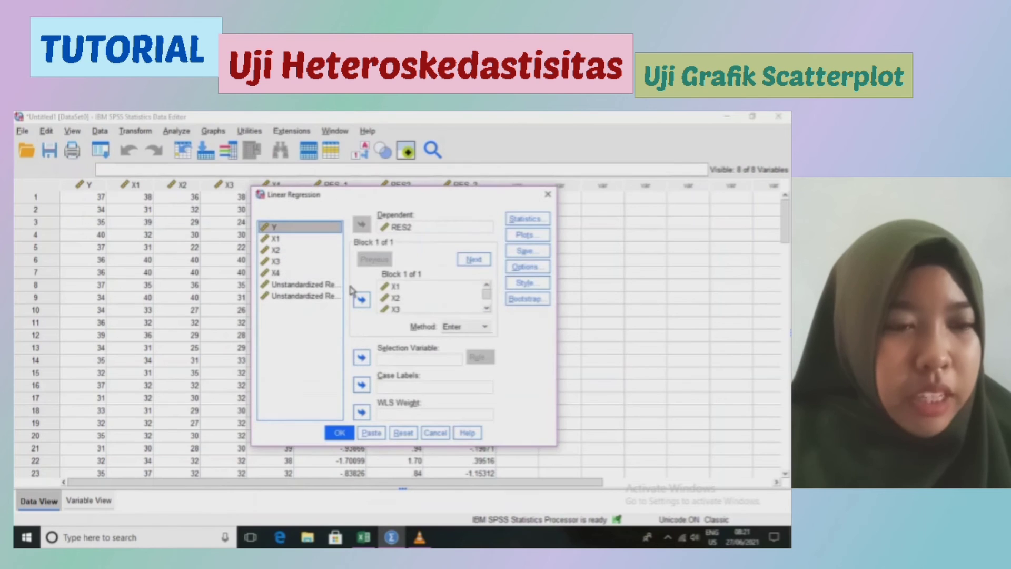
left_click(397, 227)
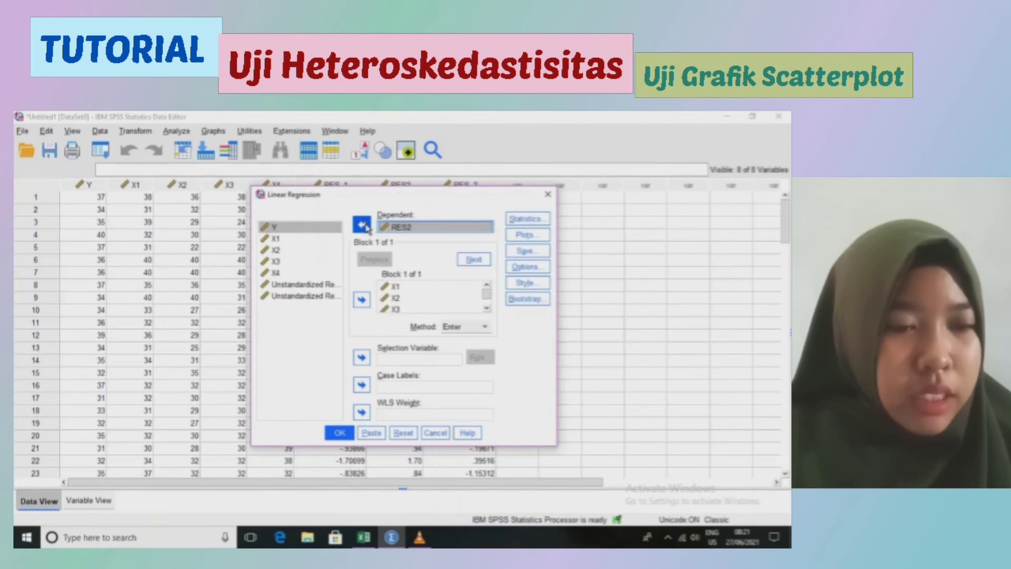
left_click(362, 225)
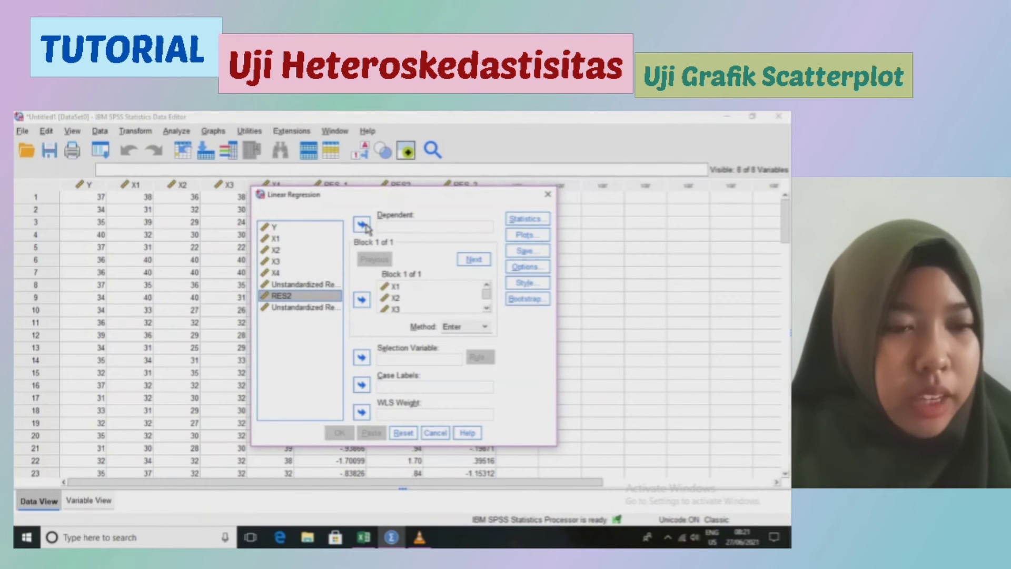
left_click(324, 228)
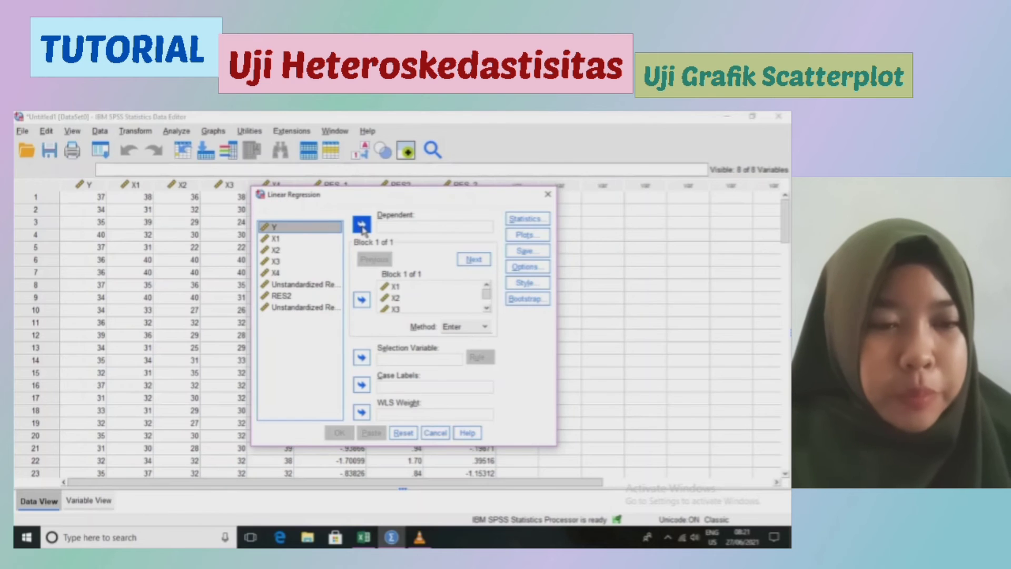
left_click(362, 225)
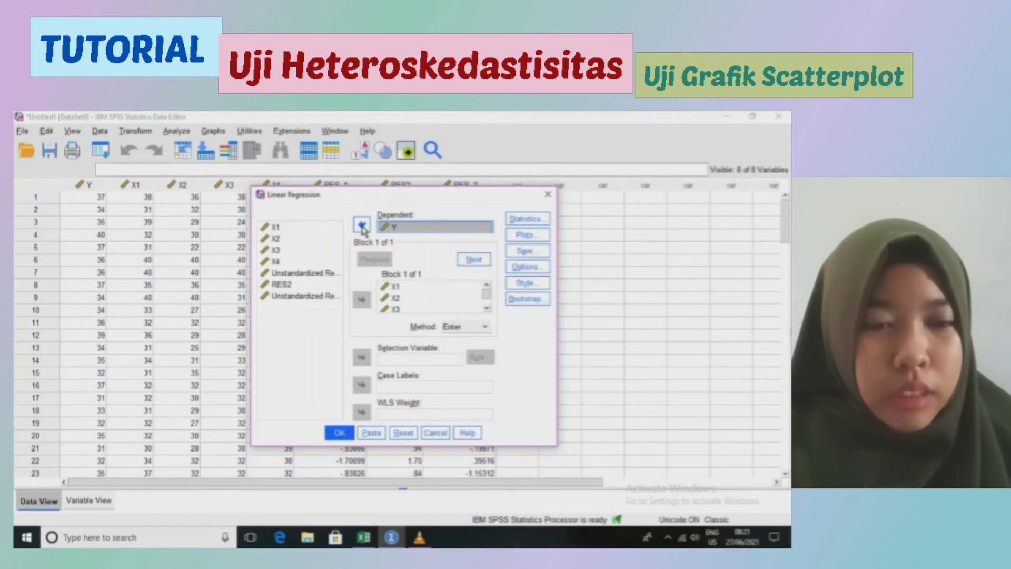
Step: Request a residual scatterplot with *SRESID on the Y axis and *ZPRED on the X axis, without a histogram, and run the regression
left_click(524, 238)
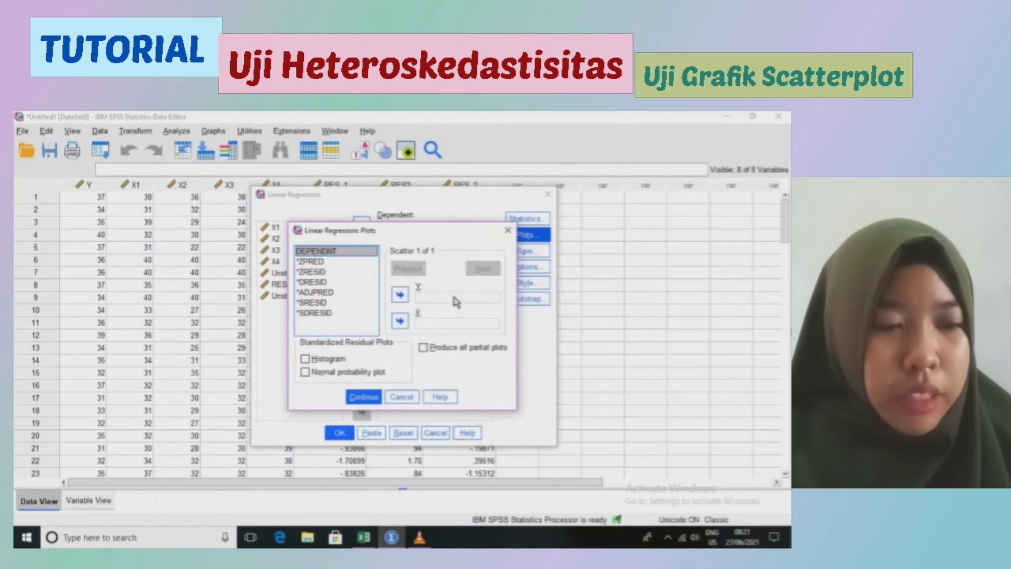
left_click(330, 304)
left_click(400, 294)
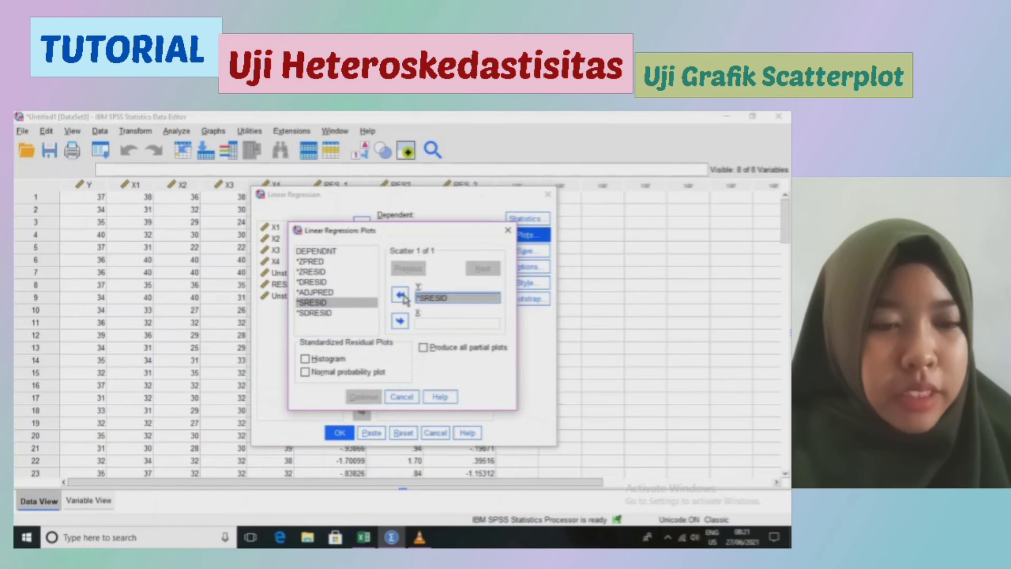
left_click(348, 265)
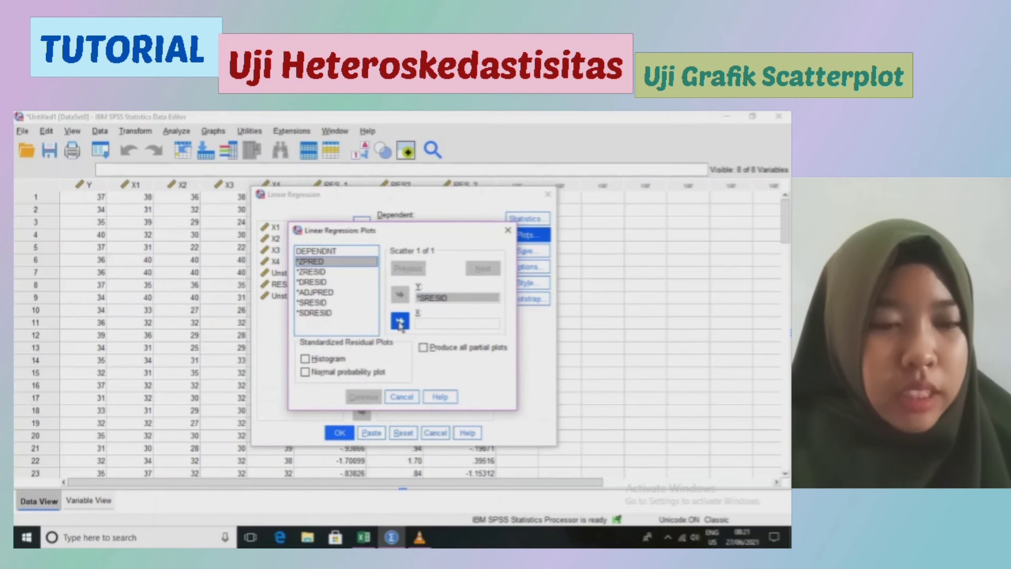
left_click(401, 323)
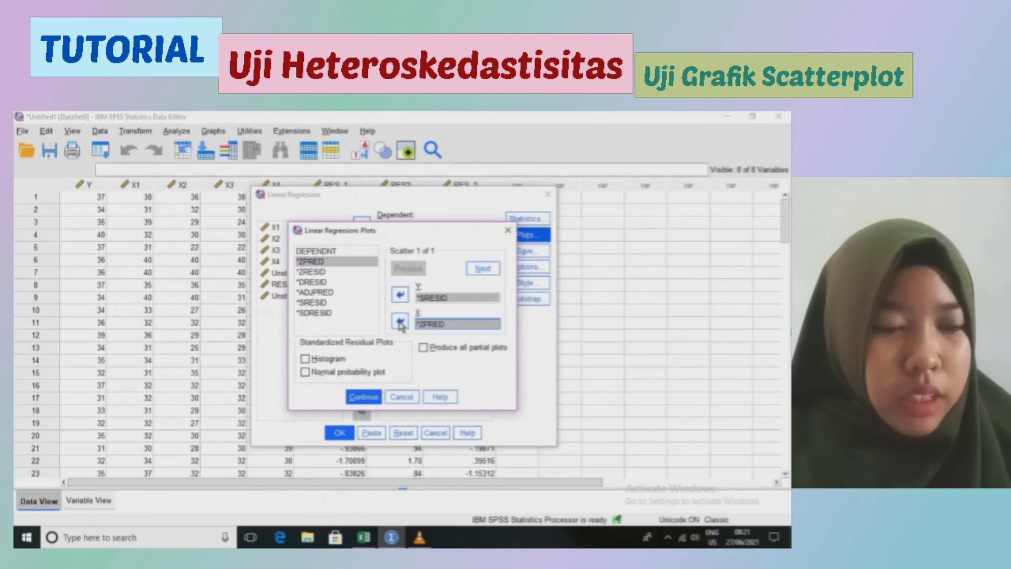
left_click(305, 359)
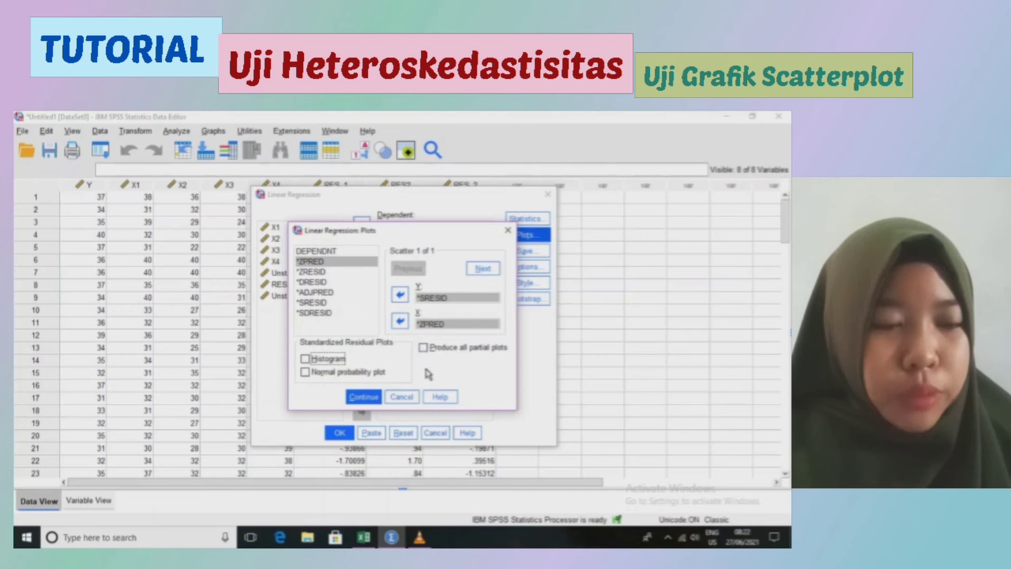
left_click(364, 396)
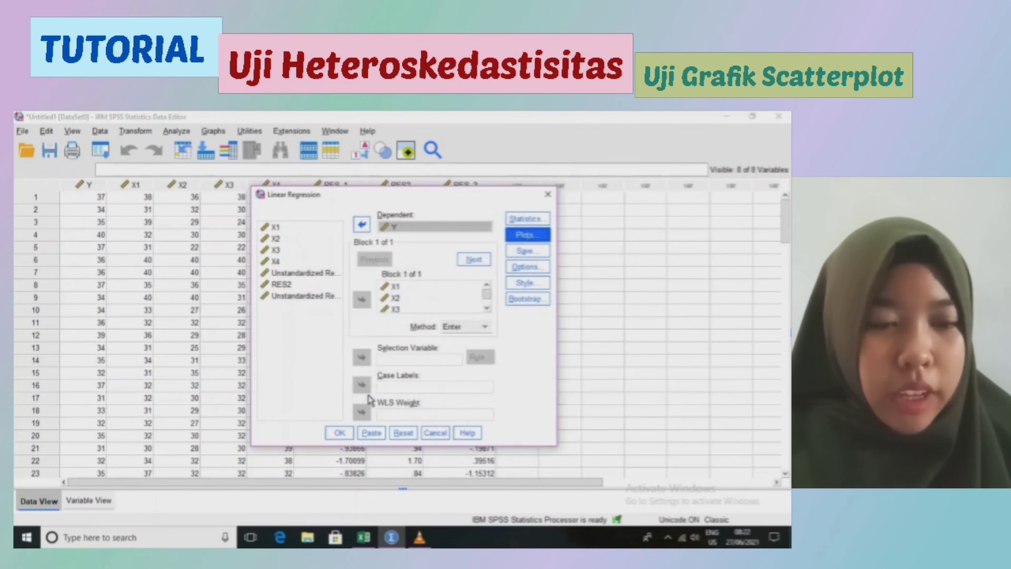
left_click(340, 433)
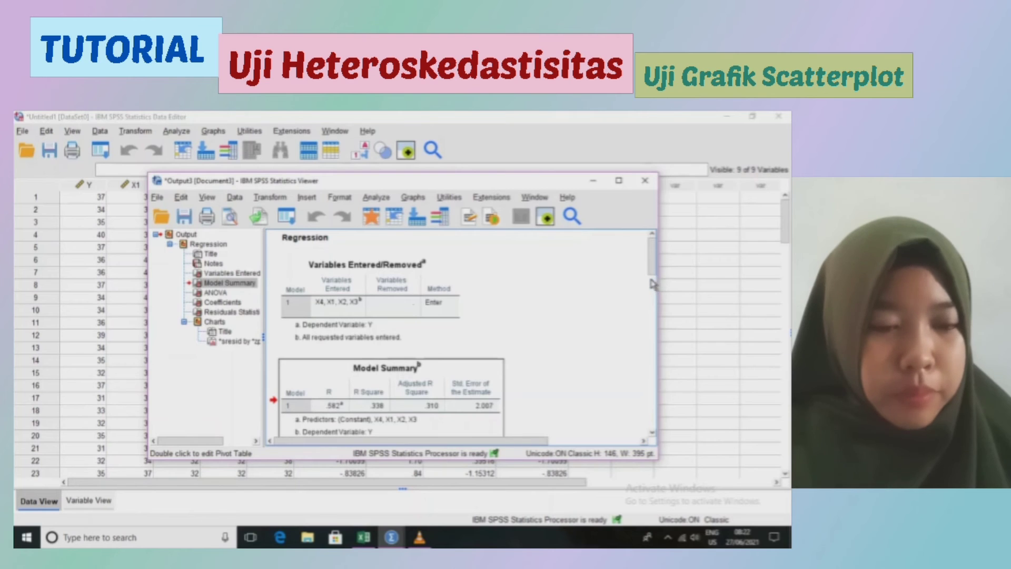
Step: Examine how the points are spread in the scatterplot for dependent variable Y in the regression output
left_click_drag(653, 266, 672, 417)
scroll(574, 318, "up", 3)
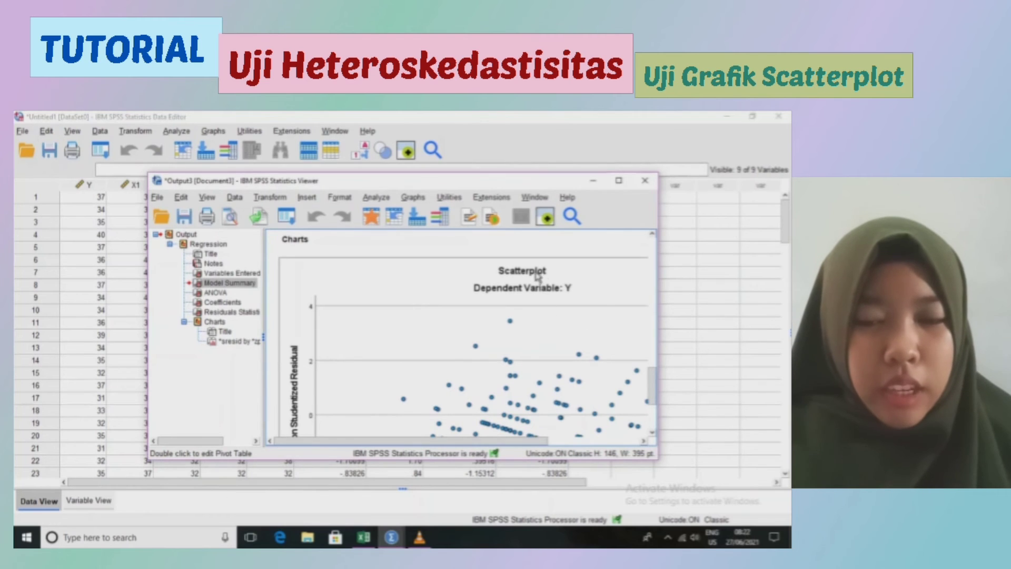
left_click_drag(655, 399, 664, 417)
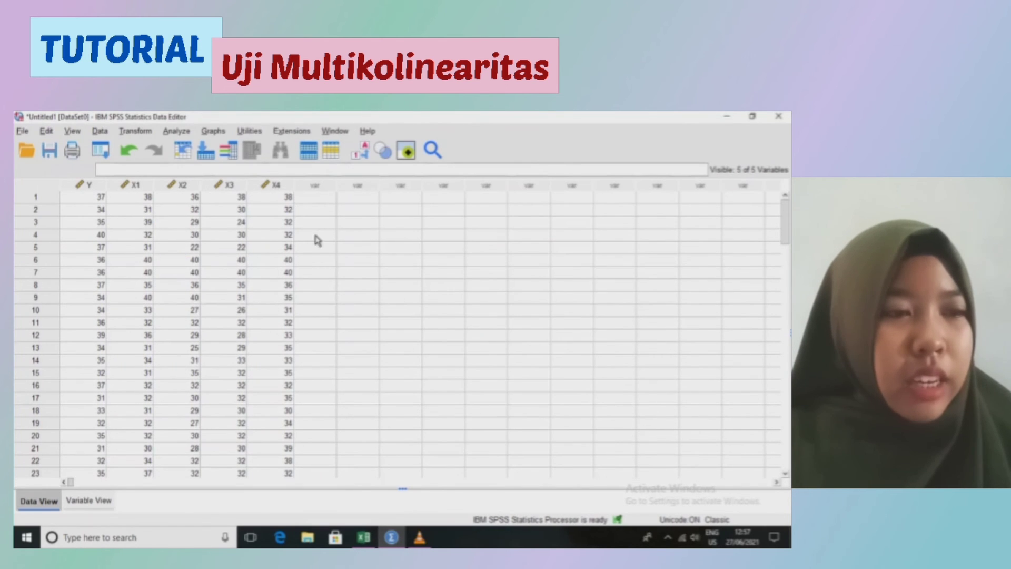
Step: Set up a linear regression with Y as the dependent variable and X1, X2, X3 and X4 as independent variables
left_click(185, 136)
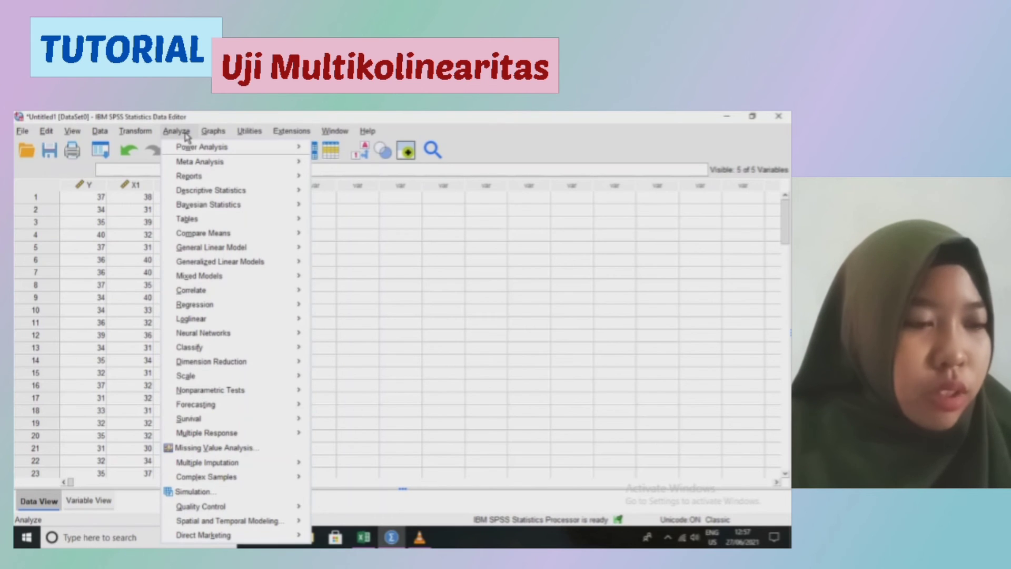
mouse_move(251, 309)
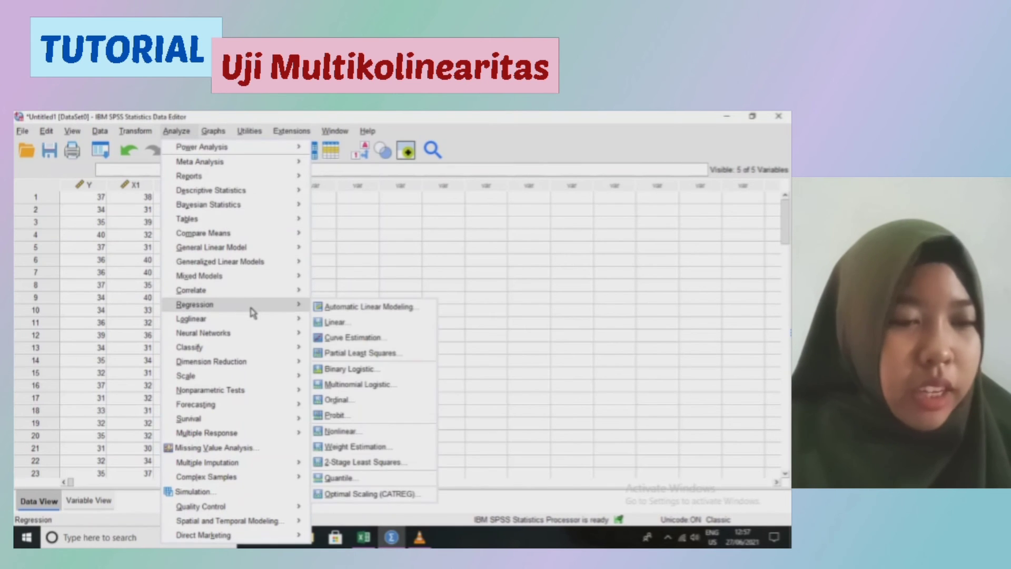
left_click(329, 323)
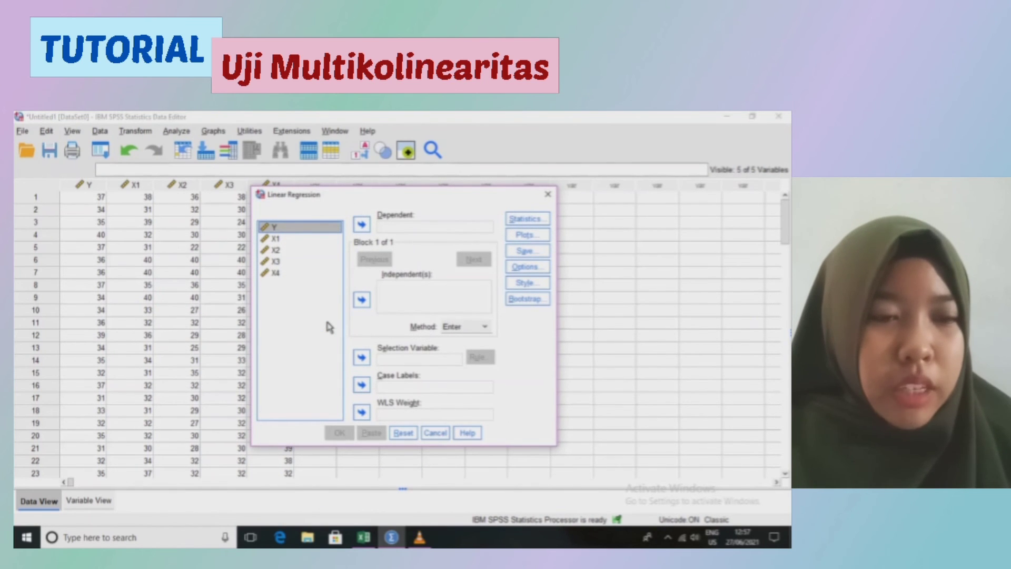
left_click(361, 224)
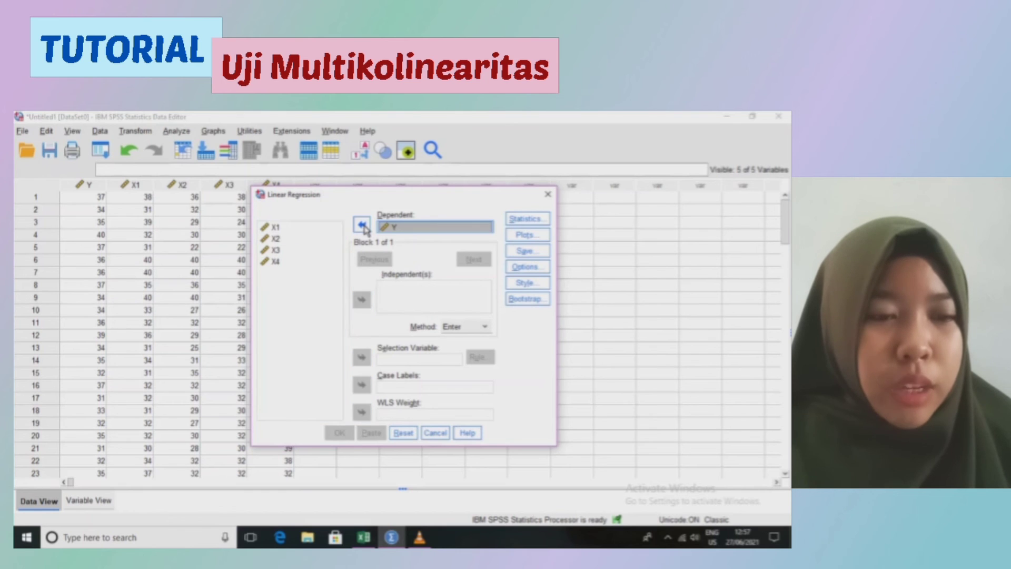
left_click(298, 232)
left_click(362, 301)
left_click(321, 238)
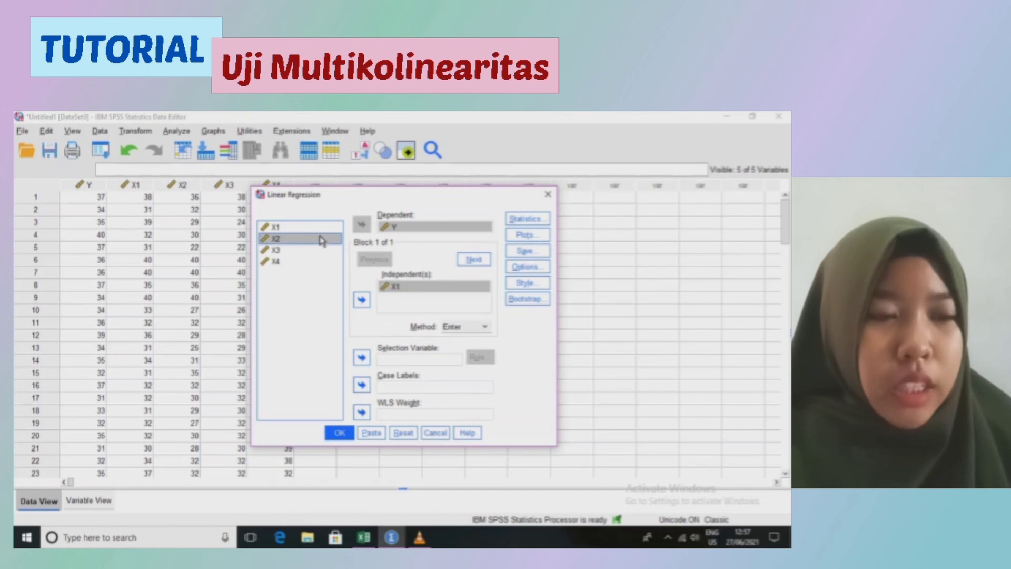
left_click(362, 298)
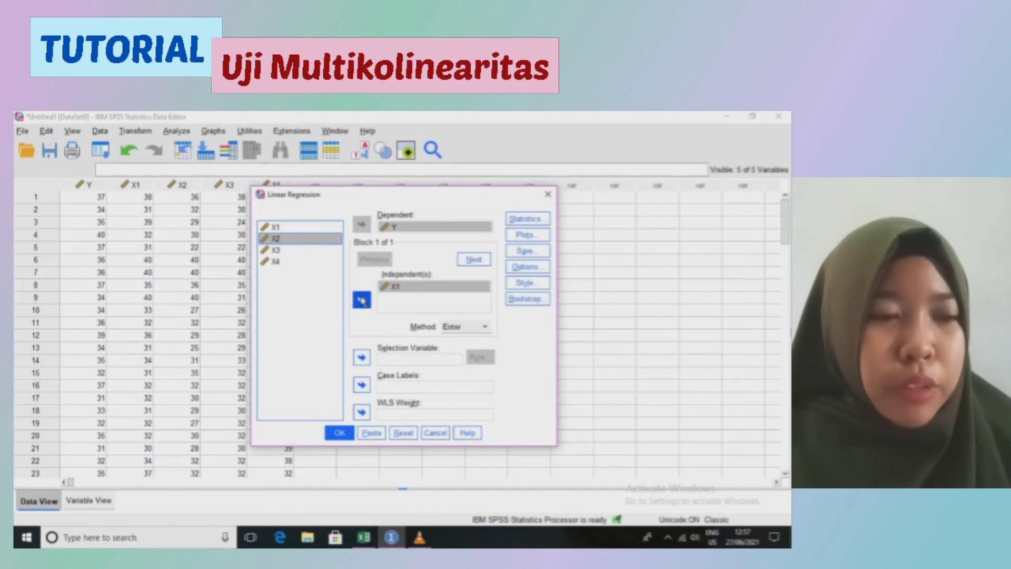
left_click(327, 251)
left_click(362, 302)
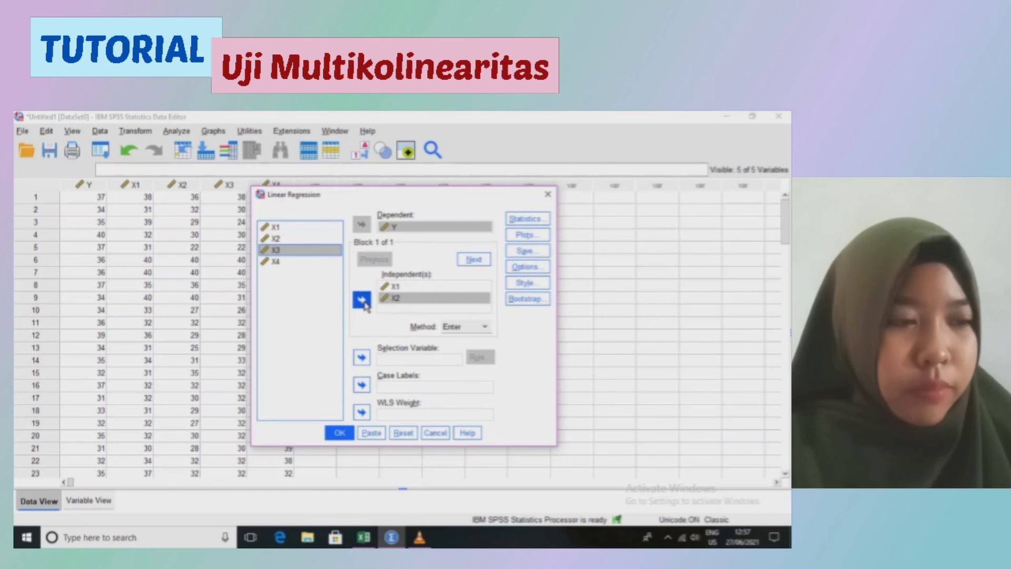
left_click(324, 261)
left_click(362, 300)
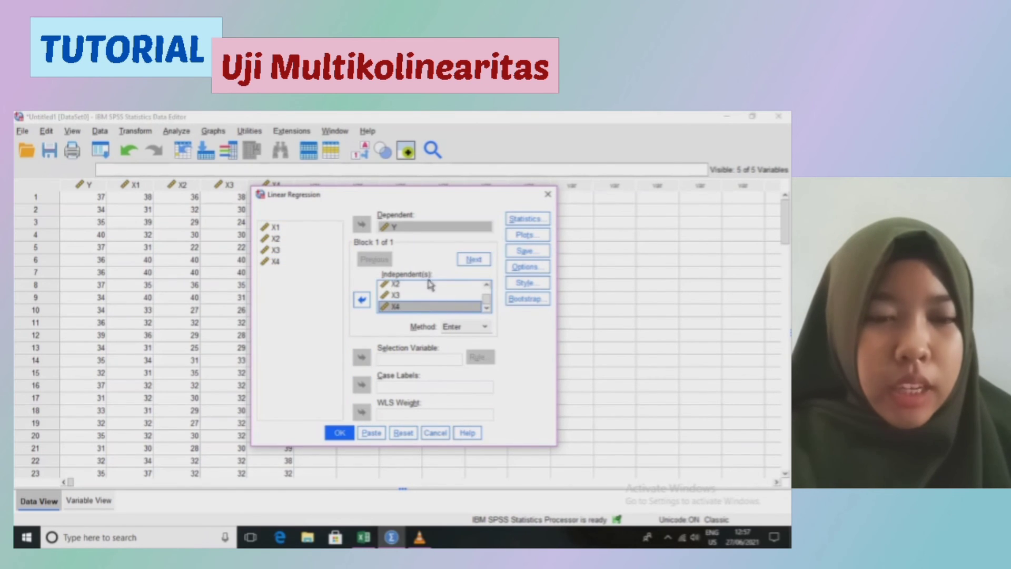
Step: Request only descriptives and collinearity diagnostics, with estimates and model fit turned off, and run the regression
left_click(537, 221)
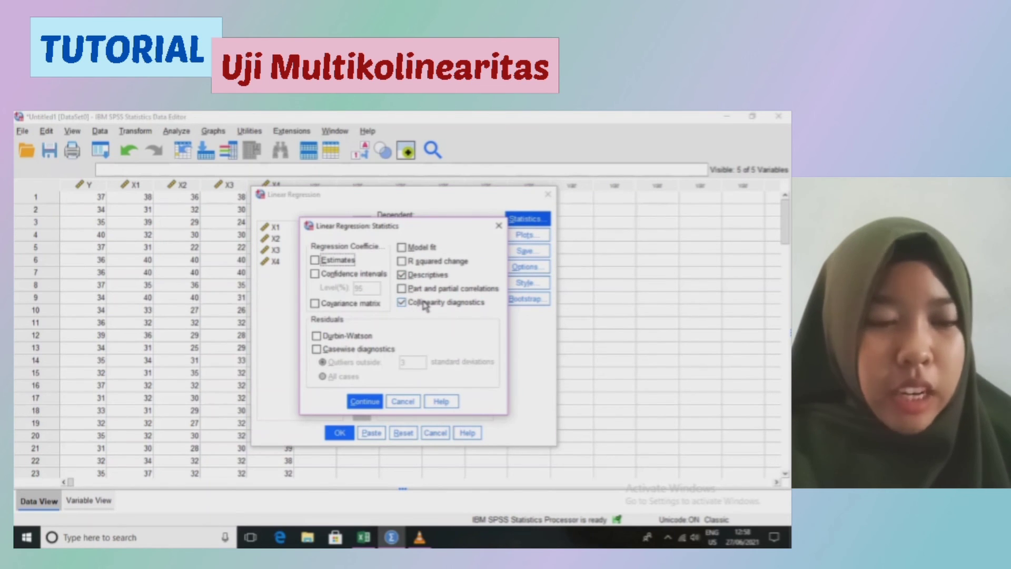
left_click(366, 403)
left_click(345, 433)
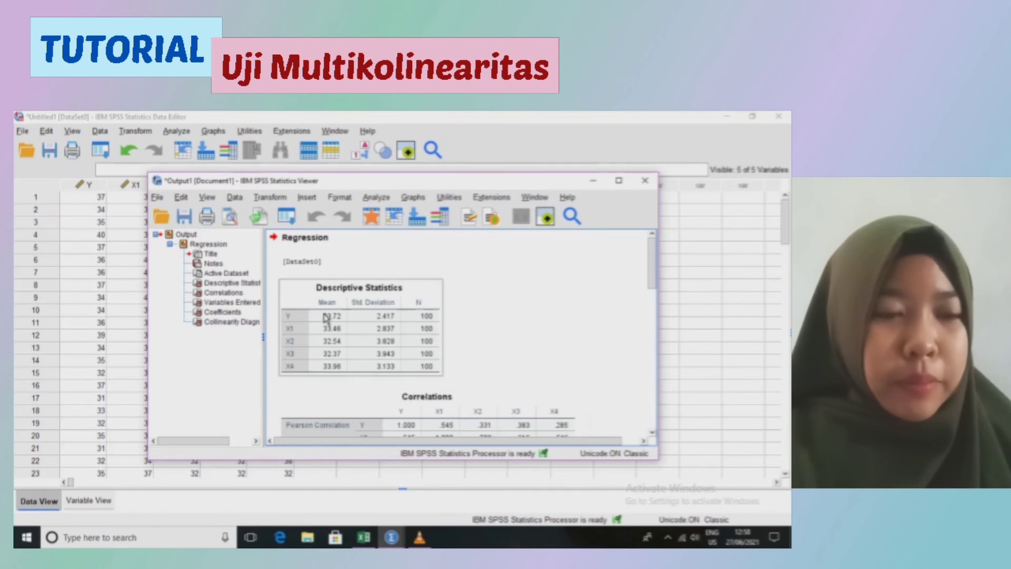
Step: Examine the Correlations table and the Tolerance and VIF values of X1 to X4 in the Coefficients table
left_click_drag(654, 276, 672, 315)
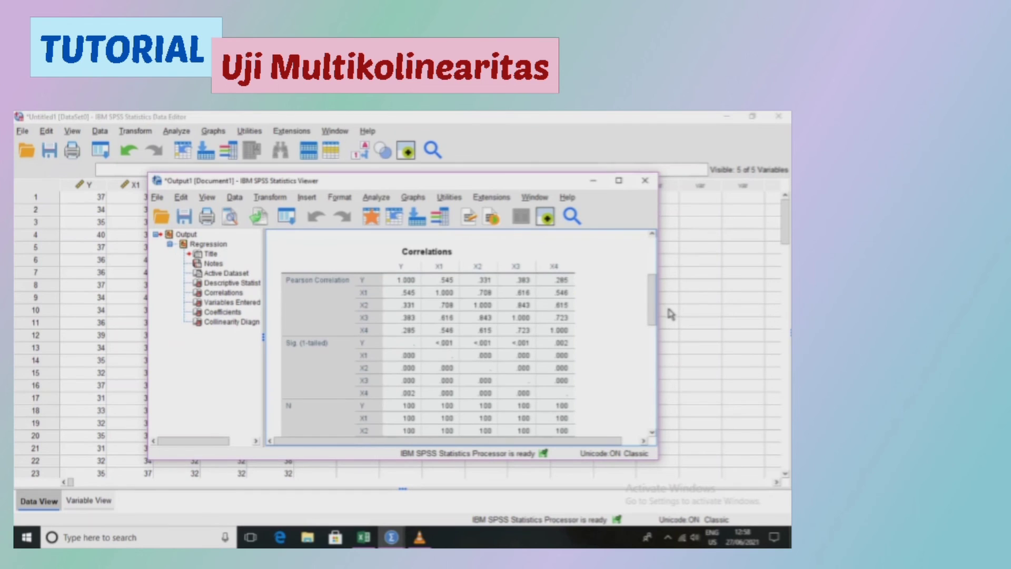
left_click(367, 268)
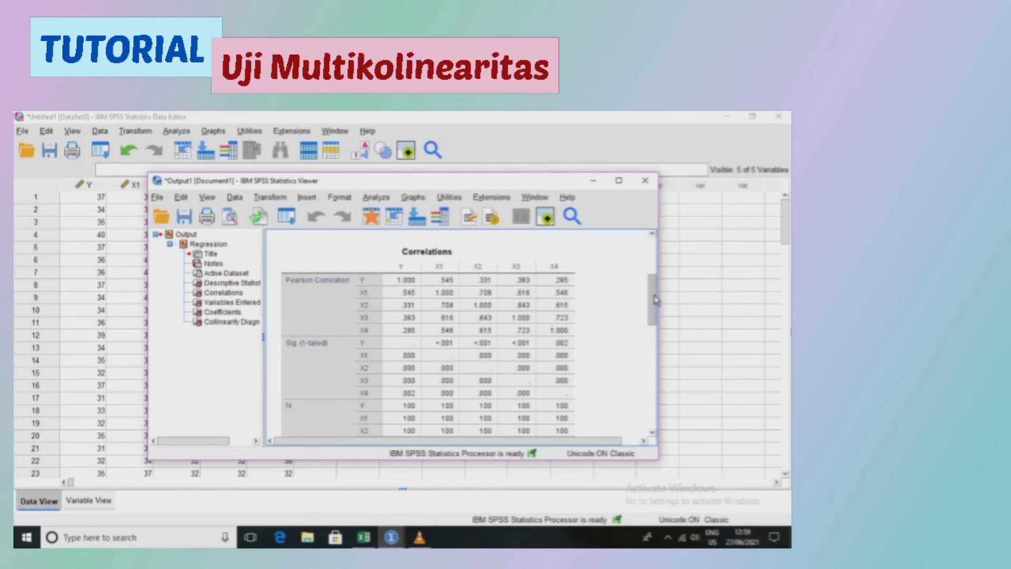
left_click_drag(655, 306, 672, 390)
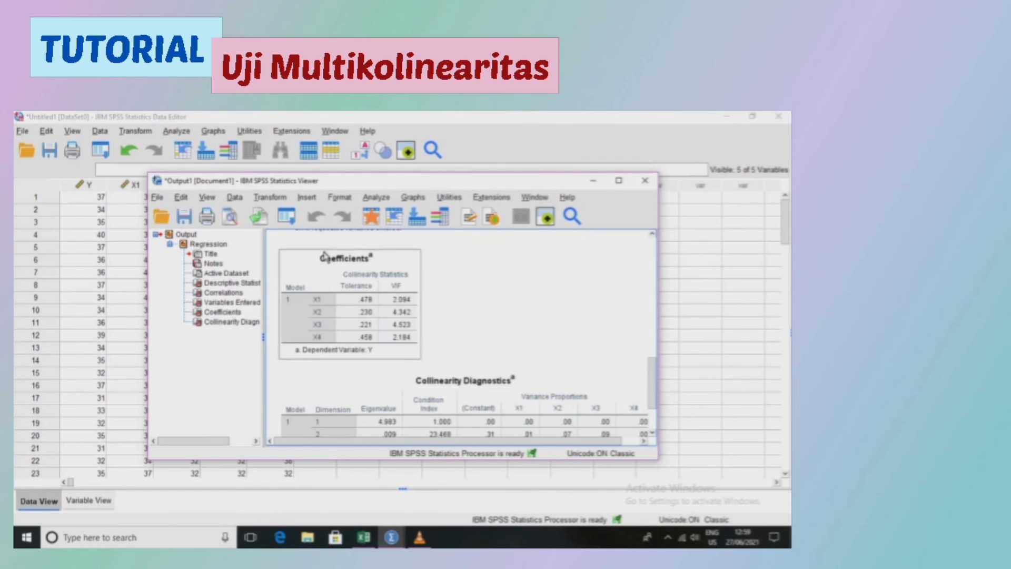